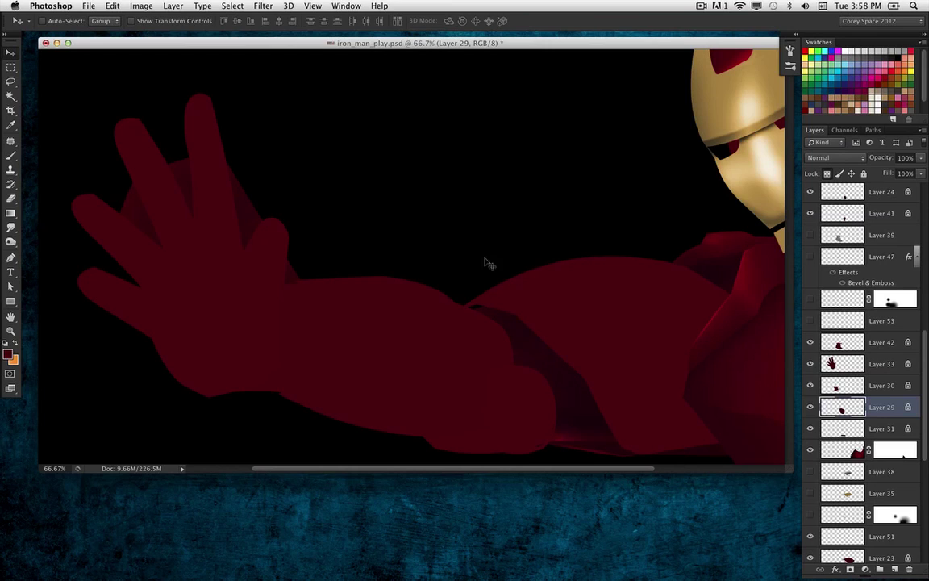
Examine the flat-coloured hand, arm and shoulder shapes, outlining the forearm piece on Layer 42 and viewing the arm at 100%
drag(502, 302, 311, 284)
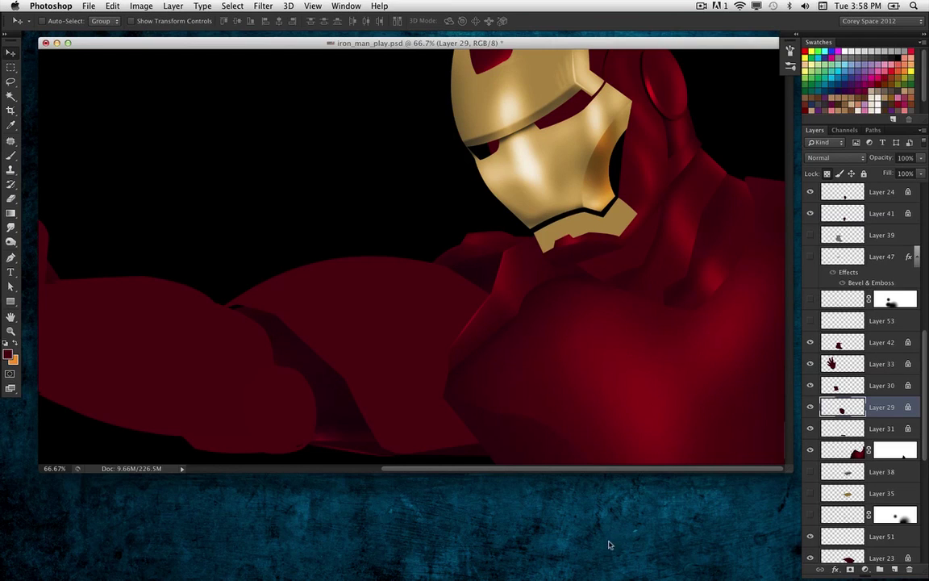
drag(301, 288, 551, 285)
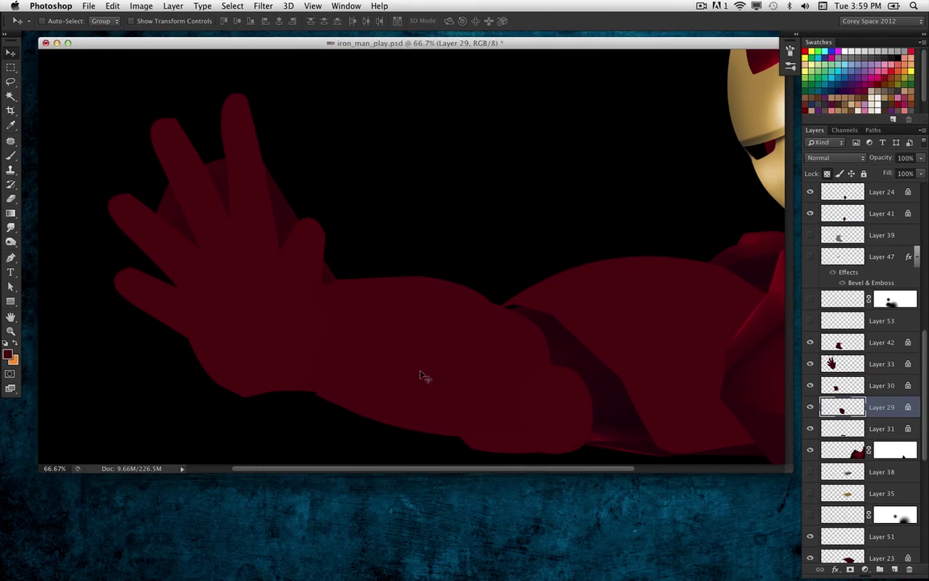
super+click(846, 347)
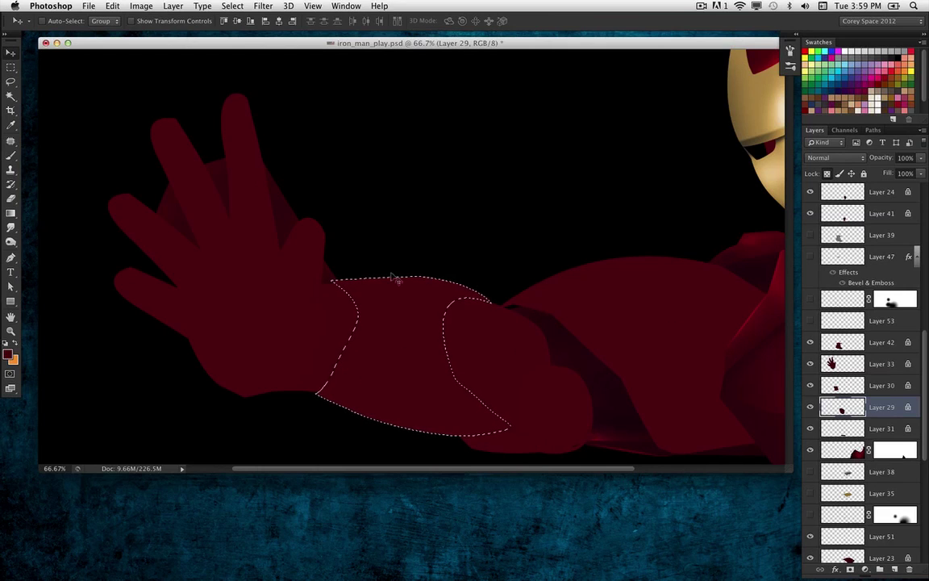
key(super+d)
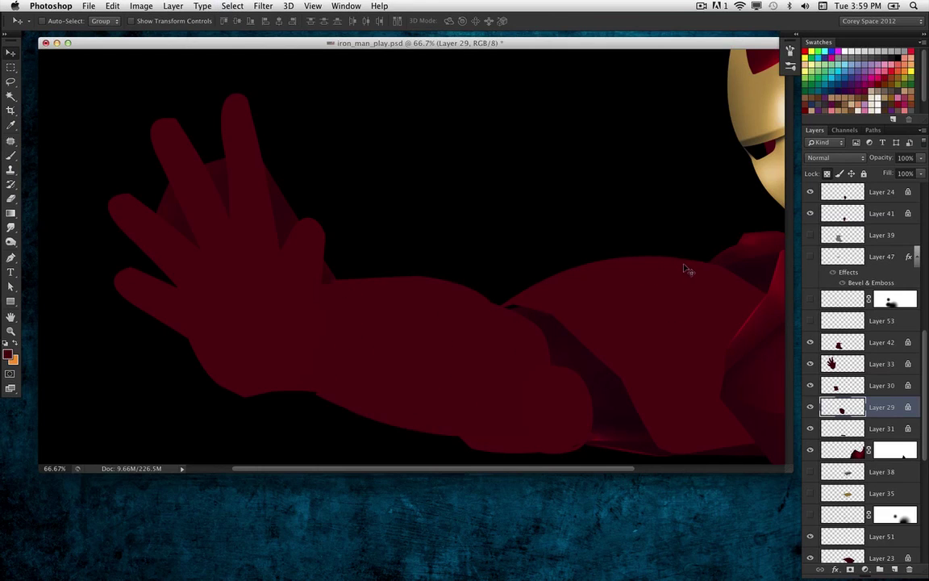
key(super+=)
drag(498, 341, 597, 196)
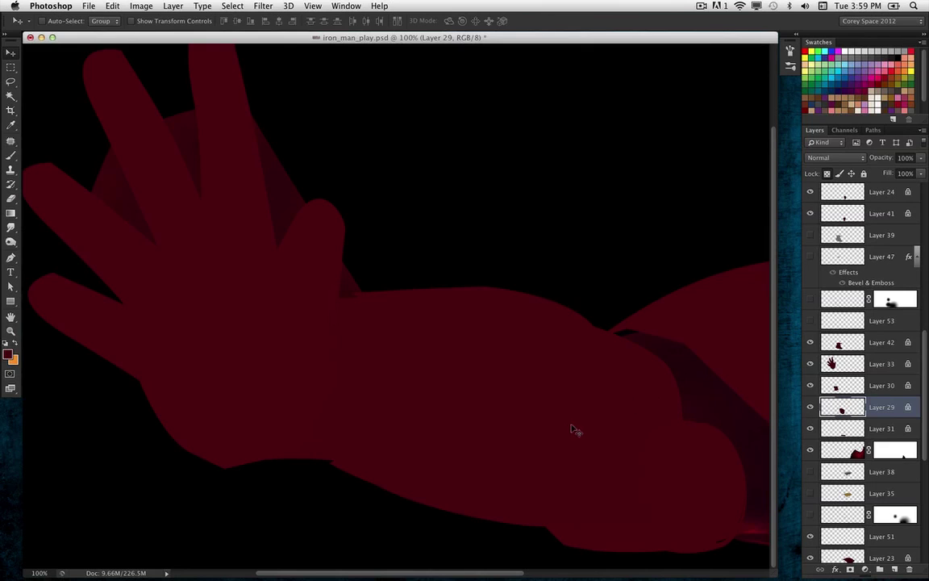
Try shifting Layer 29 and Layer 30 to identify which arm pieces they hold, undoing each move
drag(581, 401, 615, 405)
key(super+z)
click(837, 387)
drag(401, 377, 458, 235)
key(super+z)
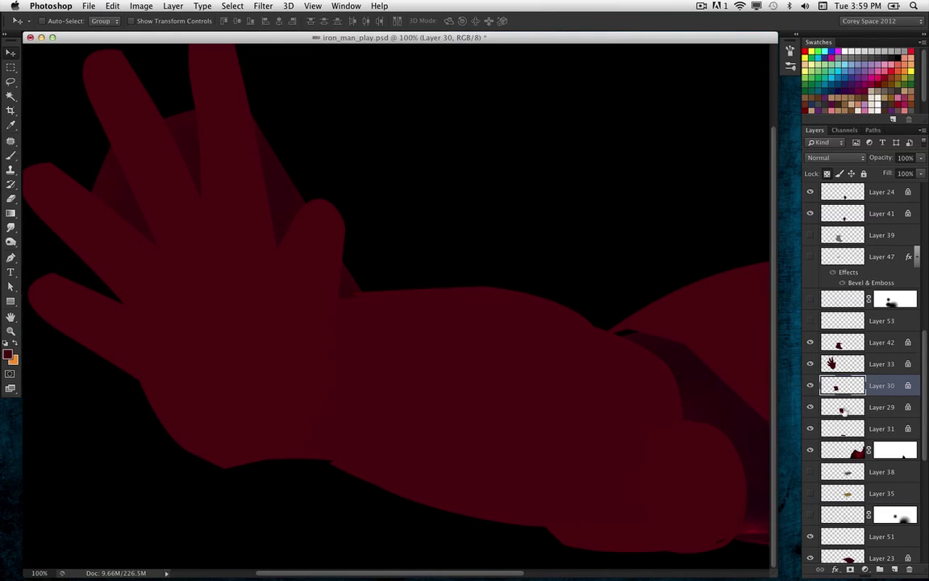
Target Layer 29, load the forearm shape from Layer 42 as a selection, and invert it
click(849, 409)
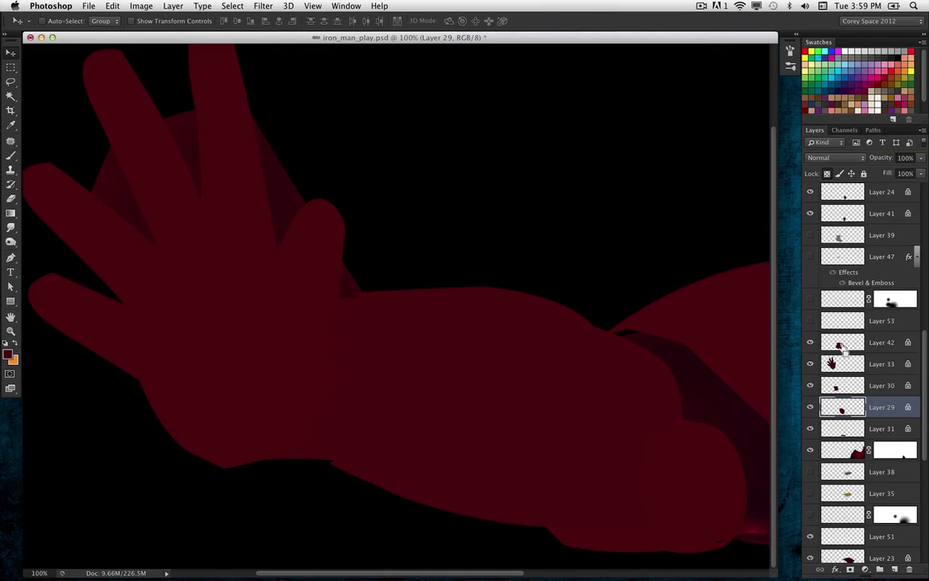
super+click(839, 345)
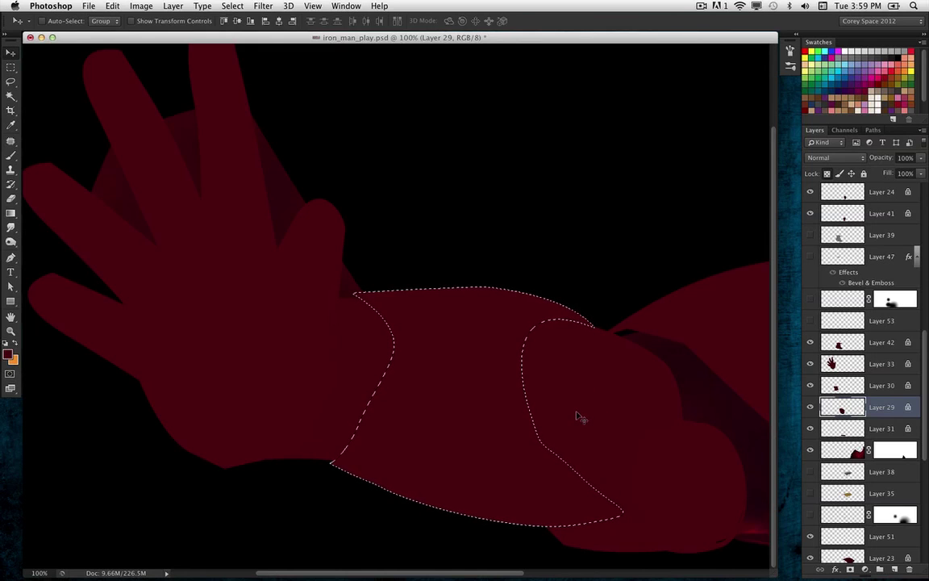
click(245, 5)
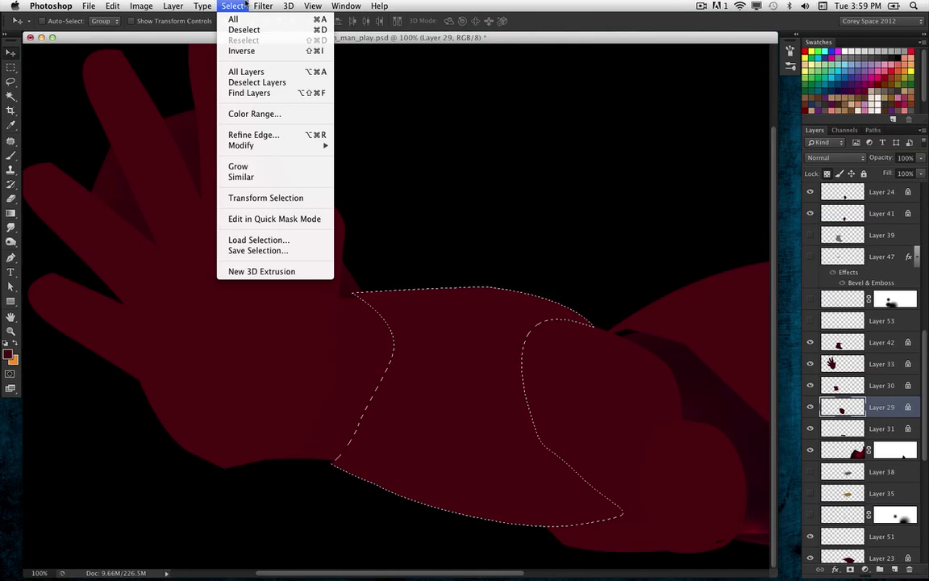
click(242, 51)
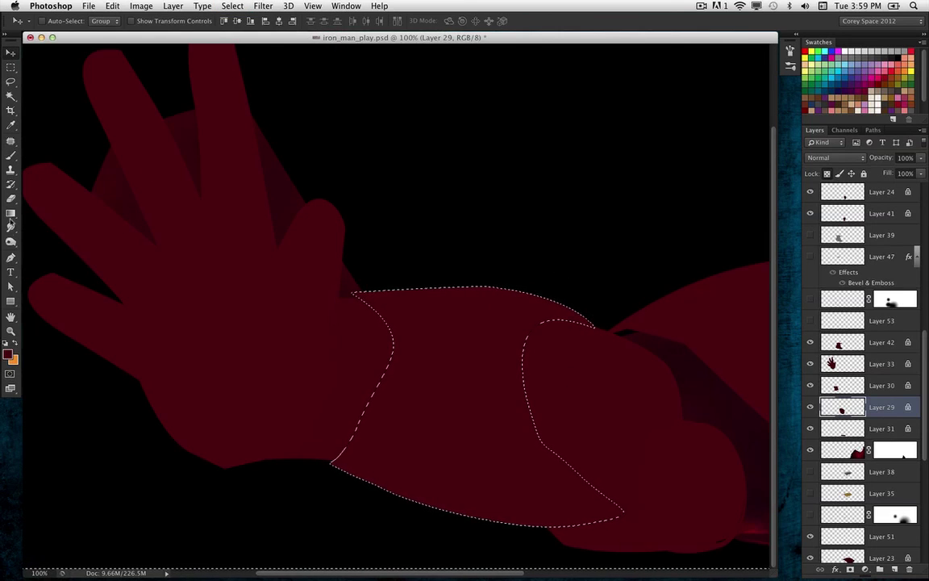
Set the Burn tool to the Midtones range with a 100 px brush and check its Transfer settings
drag(10, 242, 58, 251)
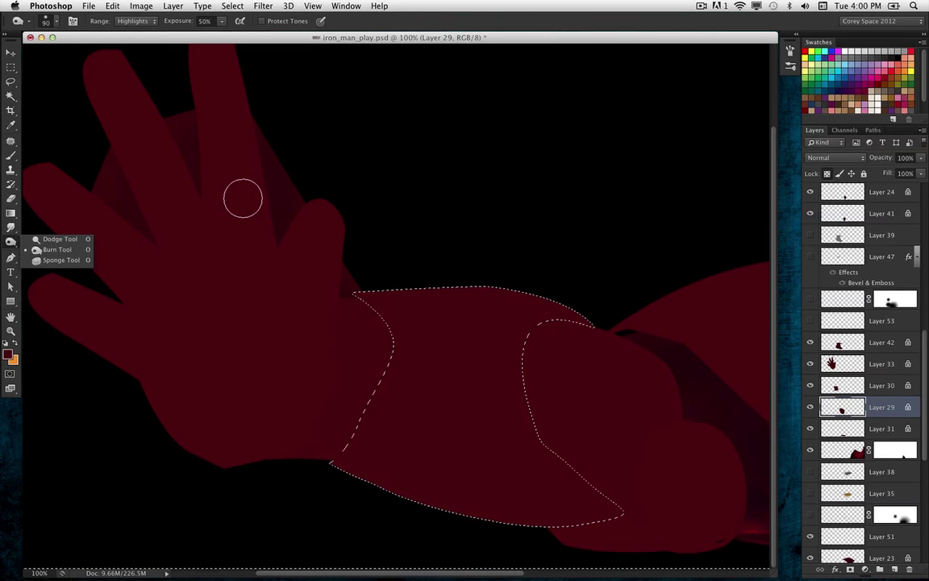
click(46, 249)
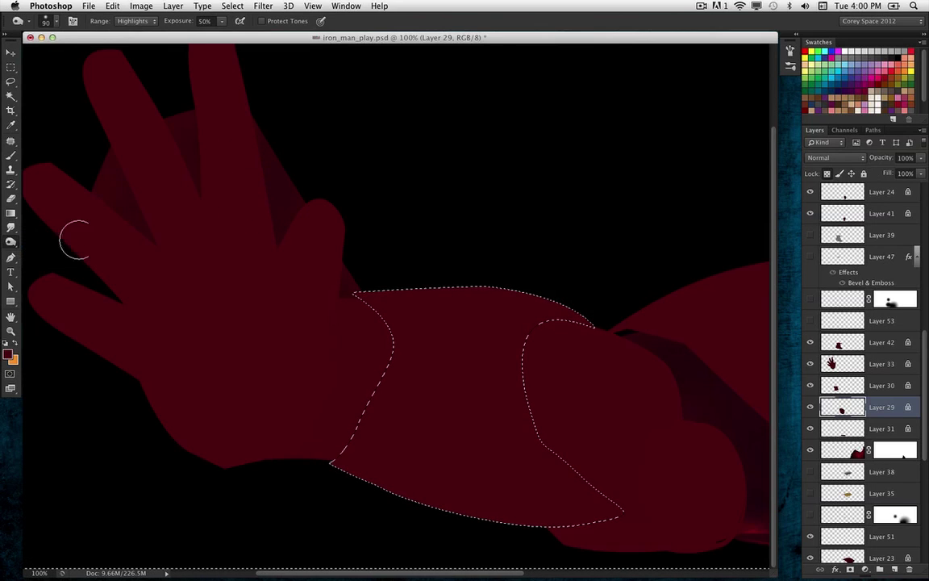
click(133, 24)
click(131, 39)
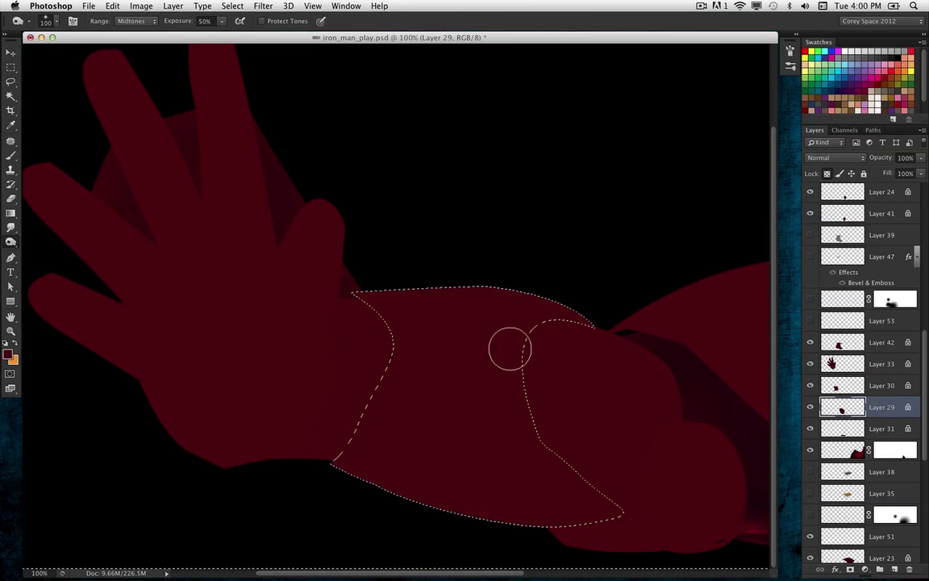
click(73, 21)
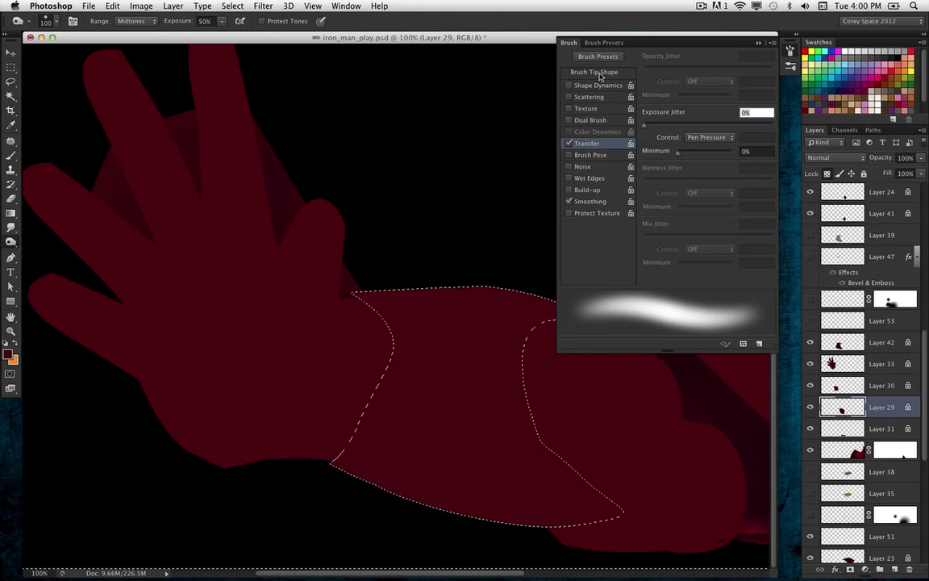
click(571, 46)
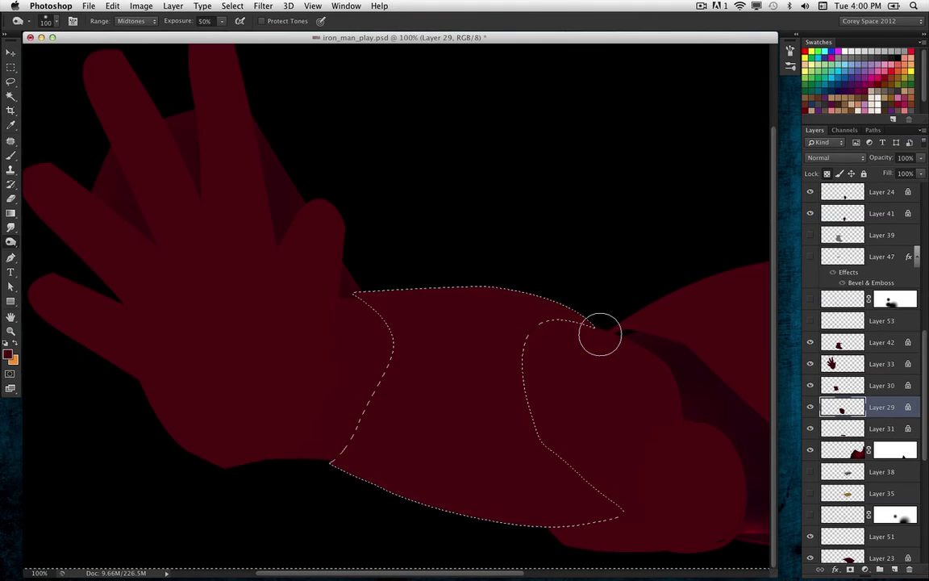
Burn soft shadows along both side edges of the forearm plate, on Layer 29 at the elbow and Layer 30 at the wrist
mouse_move(589, 326)
mouse_down()
mouse_move(544, 324)
mouse_move(580, 330)
mouse_move(534, 382)
mouse_up()
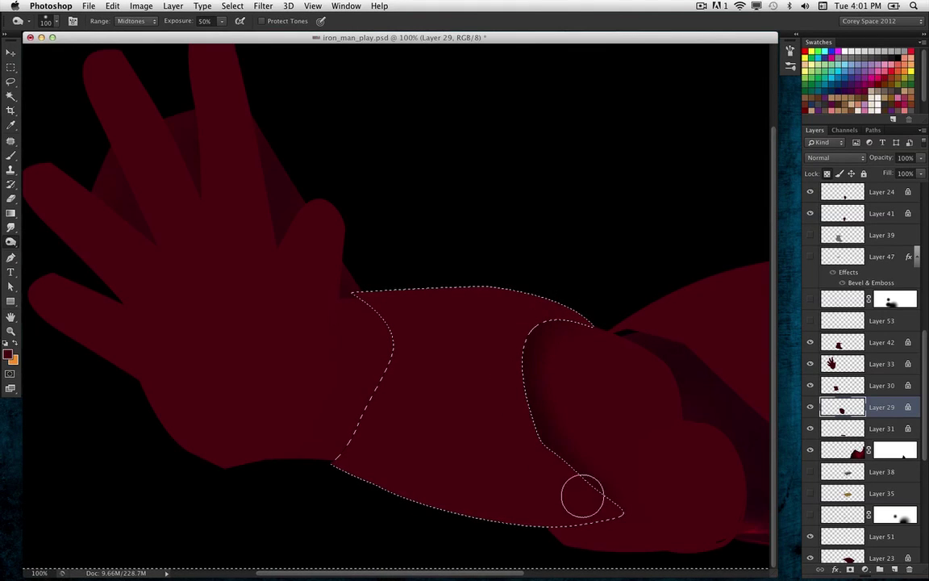
click(843, 345)
click(850, 393)
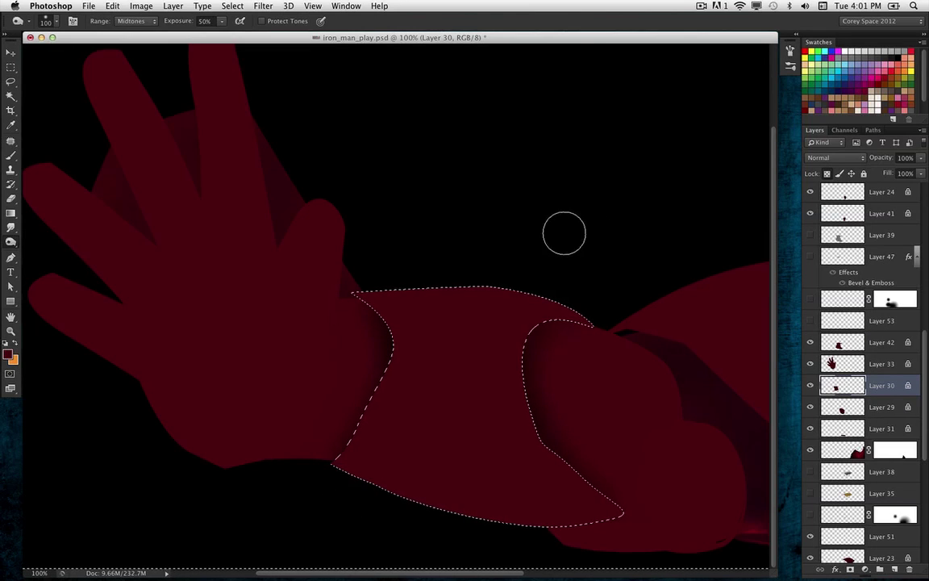
key(super+d)
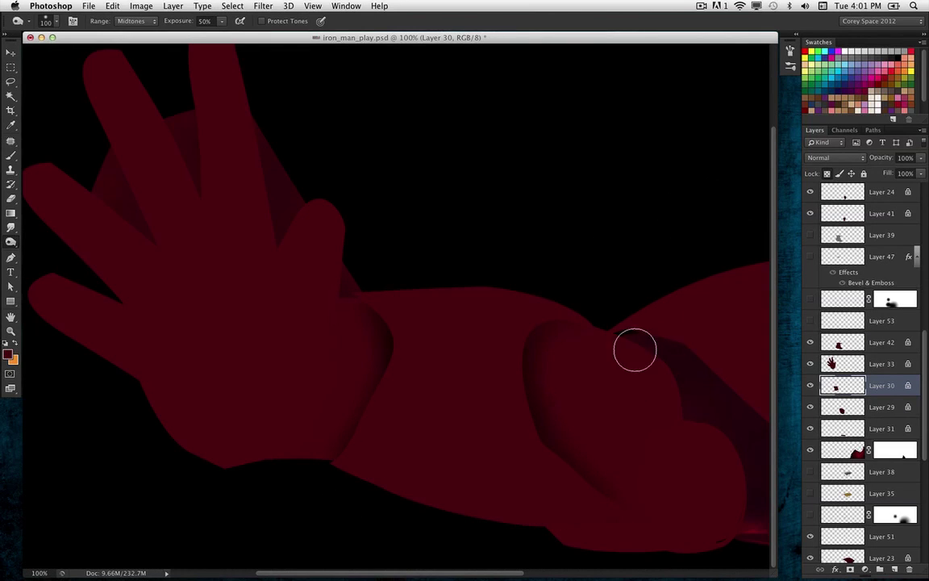
key(super+z)
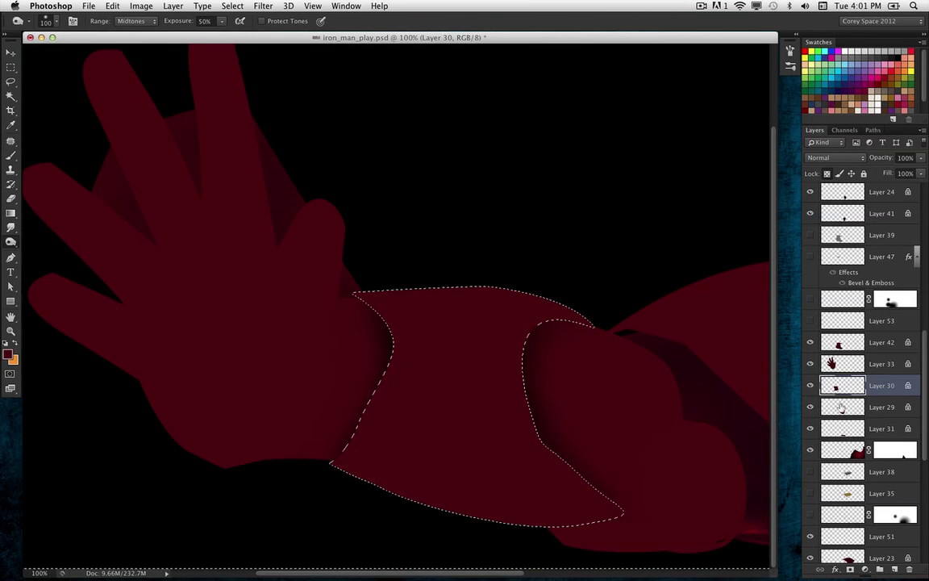
click(841, 408)
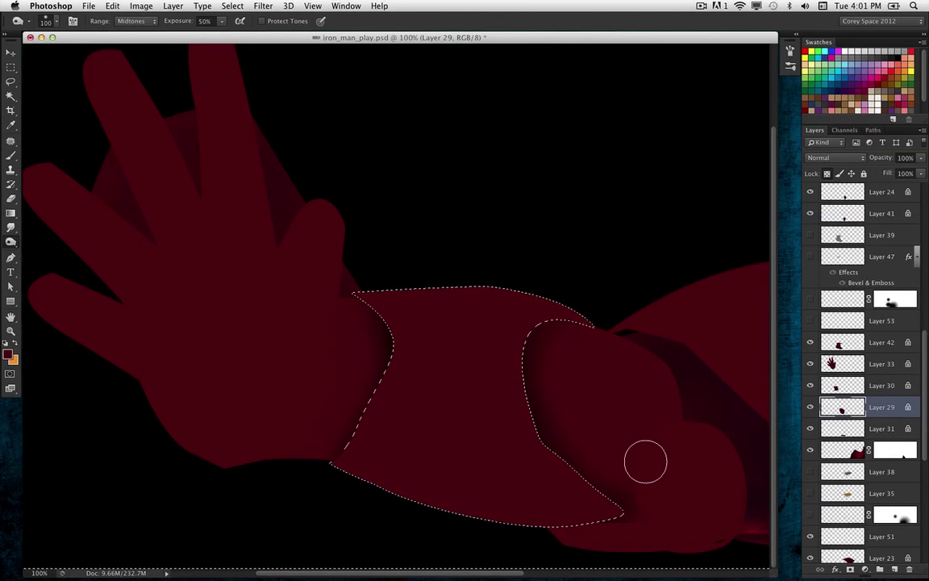
Target Layer 31, the strip beneath the elbow, and restore the Layer 42 forearm outline as the selection
click(11, 53)
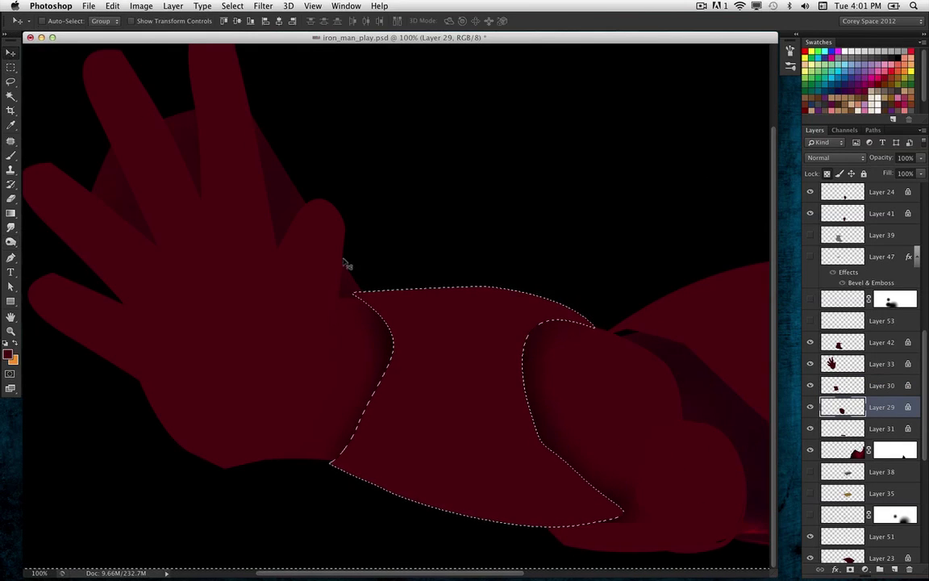
drag(606, 543, 603, 543)
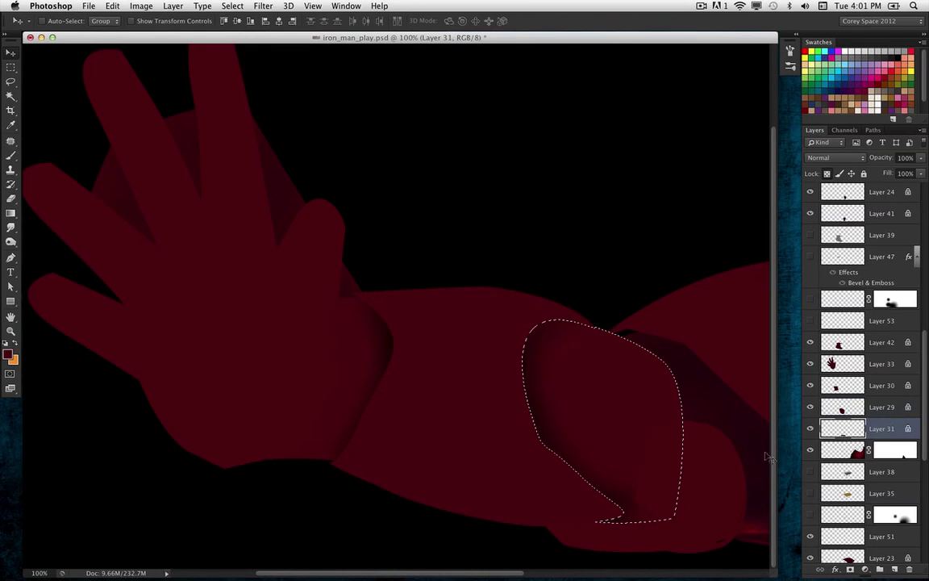
click(843, 436)
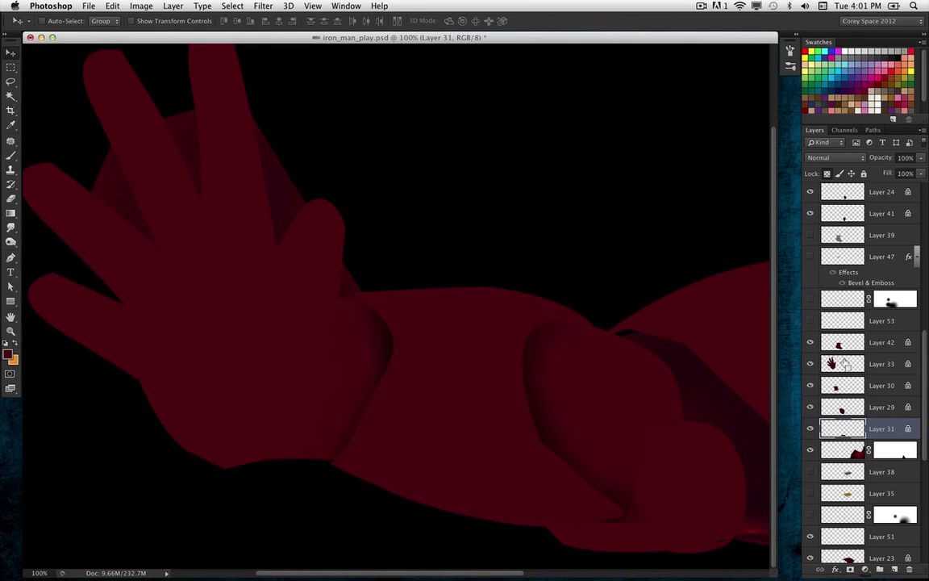
key(super+shift+d)
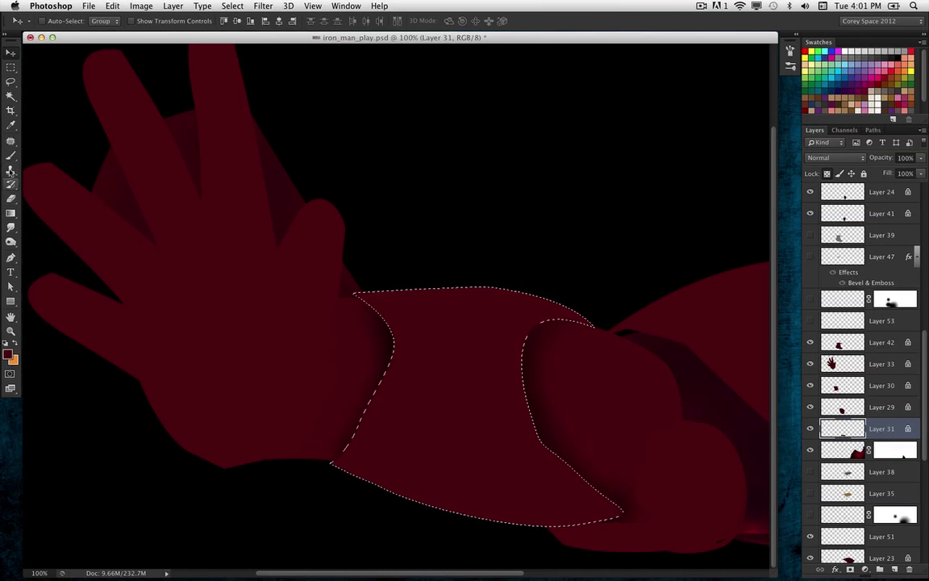
Burn a shadow on Layer 31 just outside the forearm's lower tip using the inverted forearm selection, and clear the selection
click(10, 242)
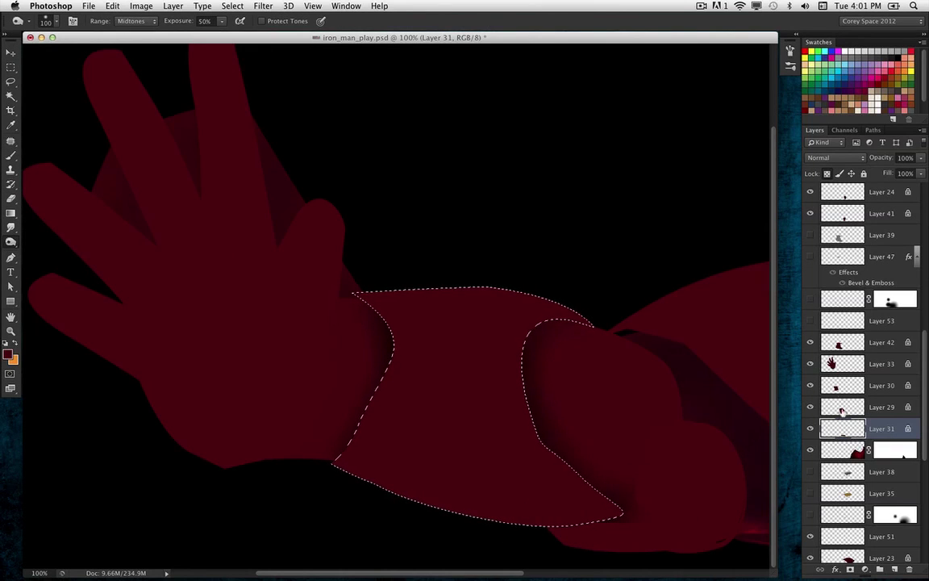
click(892, 386)
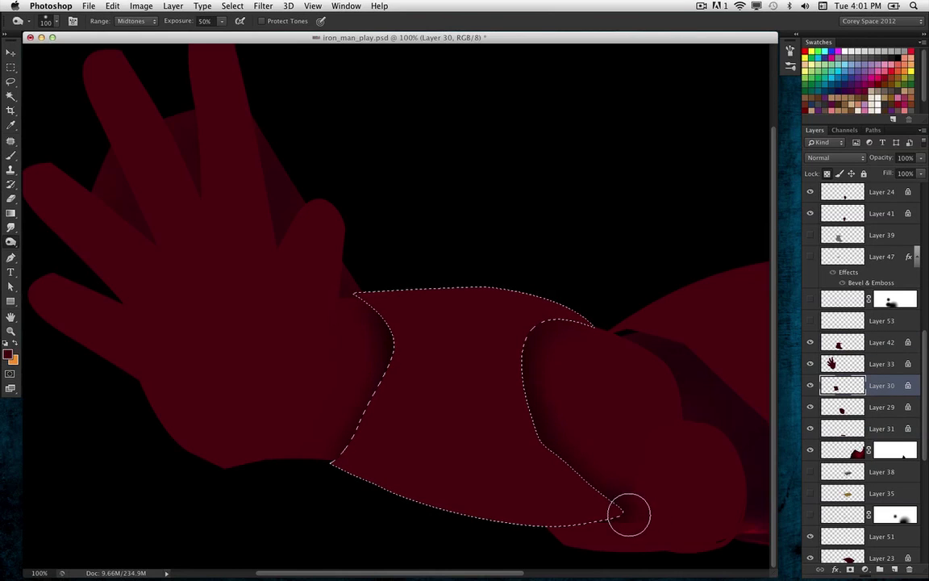
click(11, 54)
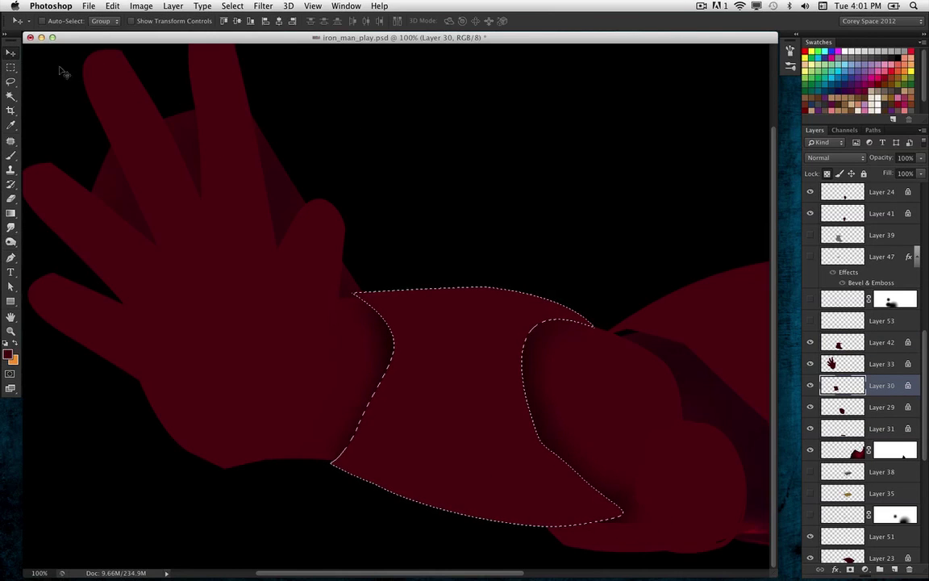
super+click(618, 537)
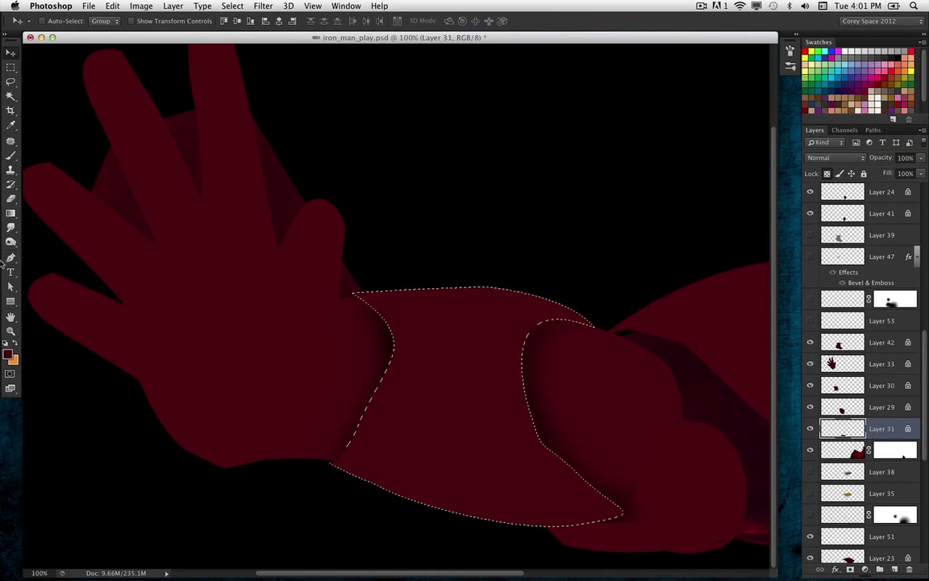
click(10, 241)
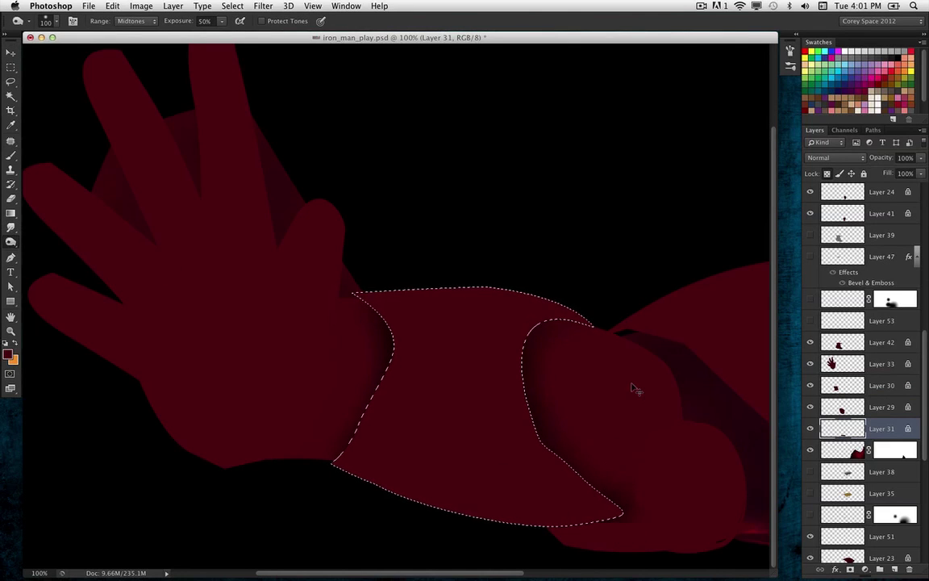
key(super+shift+i)
drag(655, 497, 564, 521)
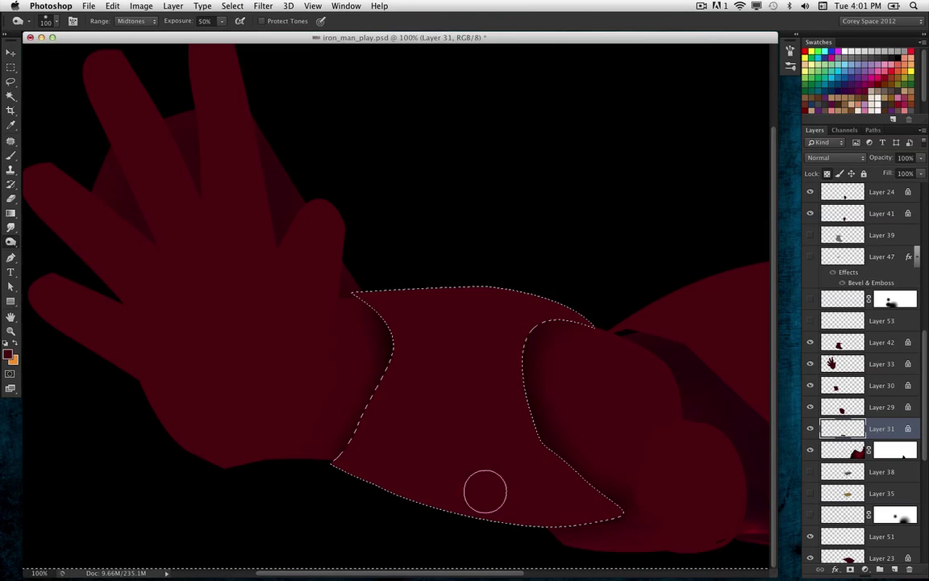
key(super+d)
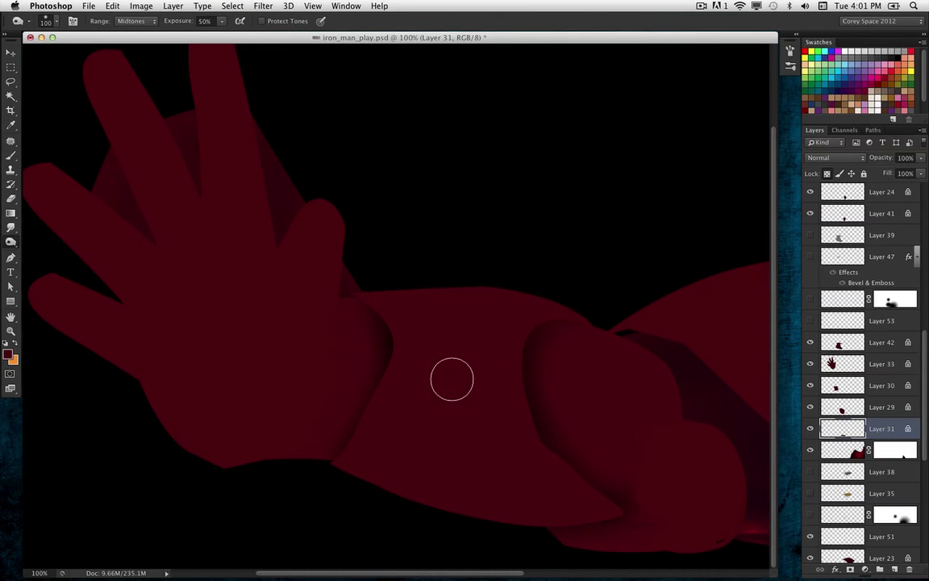
Burn broad shading across the lower half of the forearm on Layer 42 with the brush enlarged to 200 px
click(878, 344)
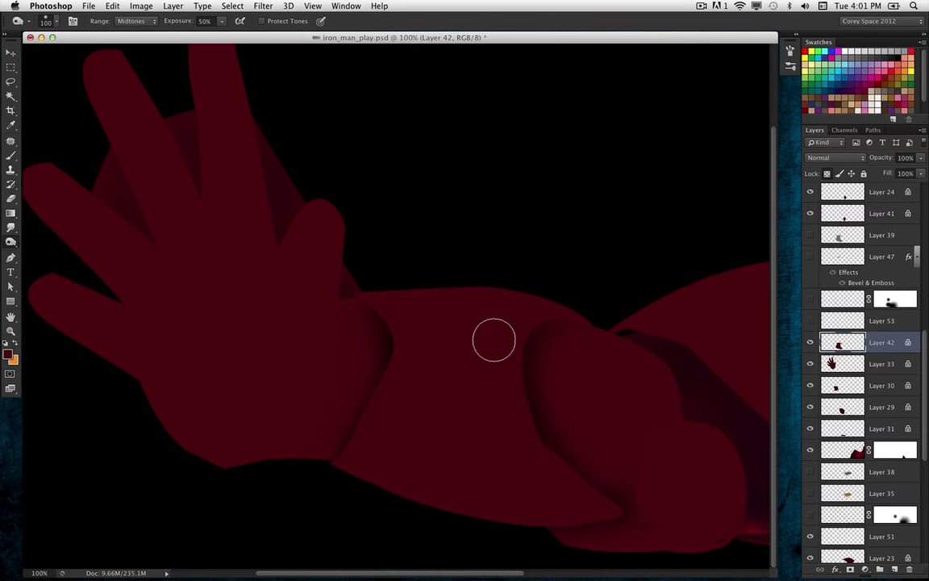
super+click(847, 345)
key(super+d)
key(bracketright)
key(bracketright)
key(bracketright)
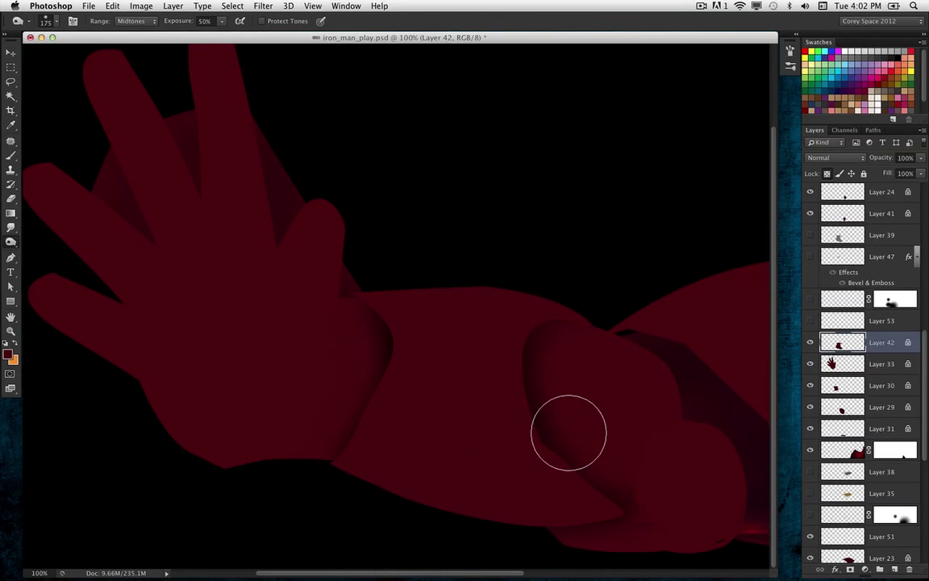
key(bracketright)
mouse_move(556, 457)
mouse_down()
mouse_move(501, 465)
mouse_move(362, 408)
mouse_move(542, 446)
mouse_move(406, 434)
mouse_move(403, 445)
mouse_move(336, 393)
mouse_move(387, 431)
mouse_move(542, 481)
mouse_move(620, 469)
mouse_move(622, 452)
mouse_move(368, 425)
mouse_move(319, 388)
mouse_move(383, 487)
mouse_up()
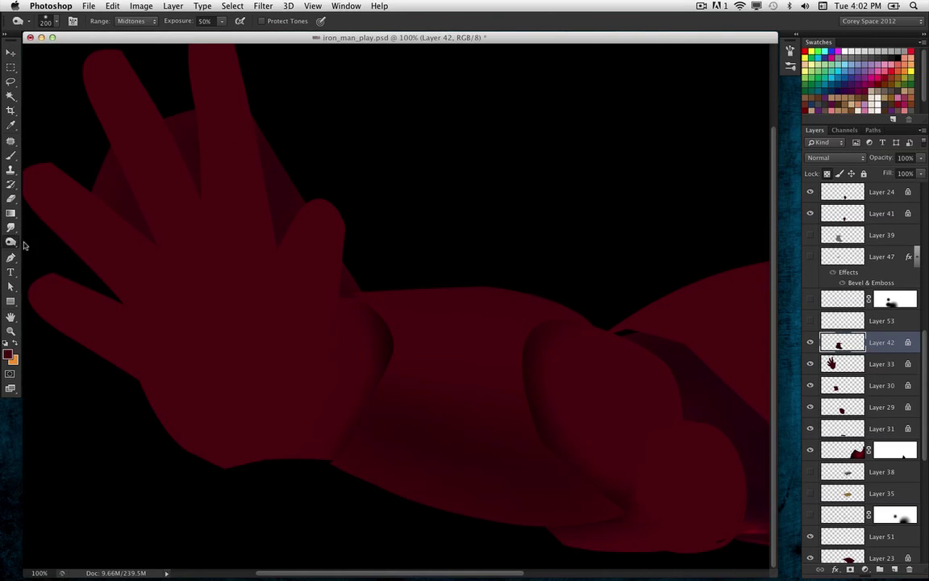
Dodge a broad highlight band across the upper part of the forearm on Layer 42, using the Midtones range and a 150 px brush
drag(11, 242, 48, 249)
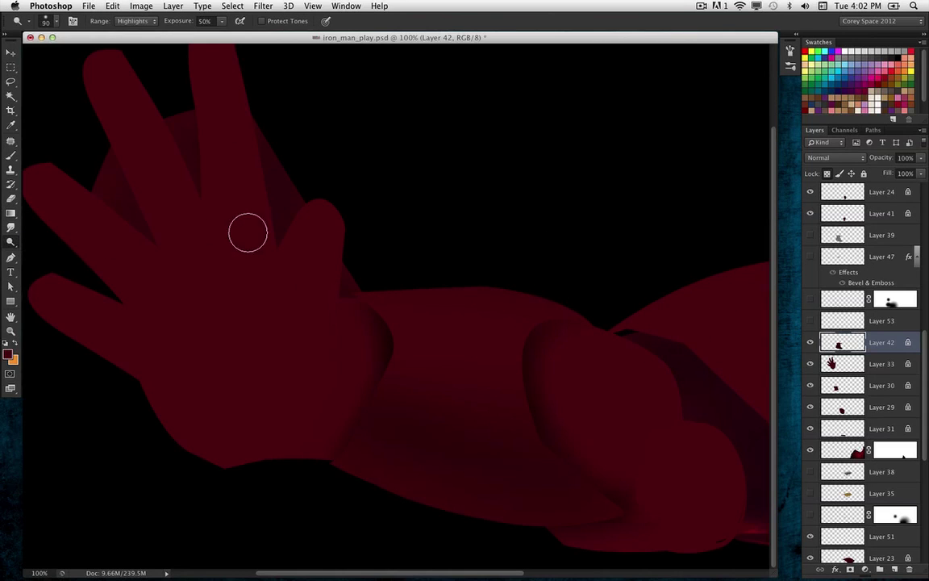
click(129, 21)
click(125, 41)
key(bracketright)
key(bracketright)
key(bracketright)
key(bracketright)
key(bracketright)
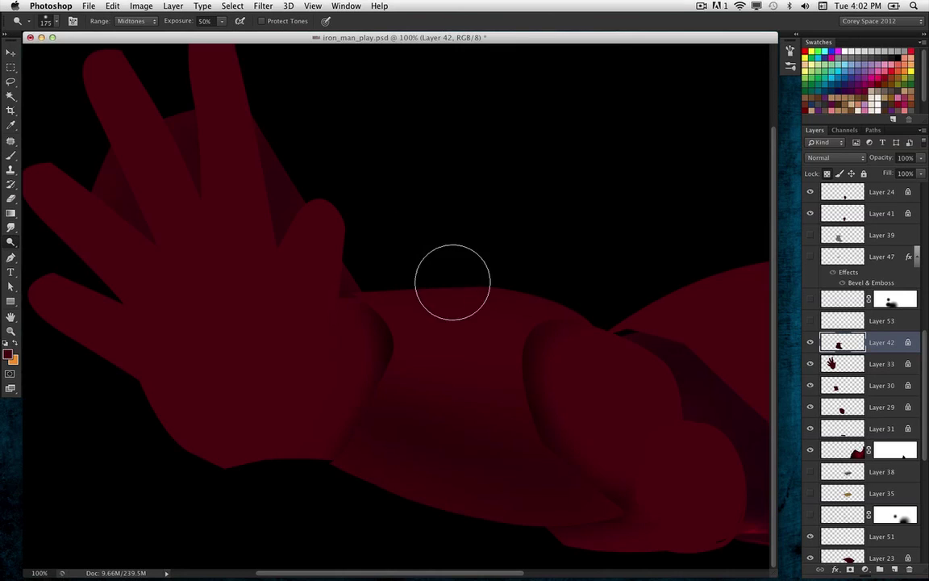
key(bracketleft)
key(bracketleft)
key(bracketleft)
key(bracketleft)
key(bracketleft)
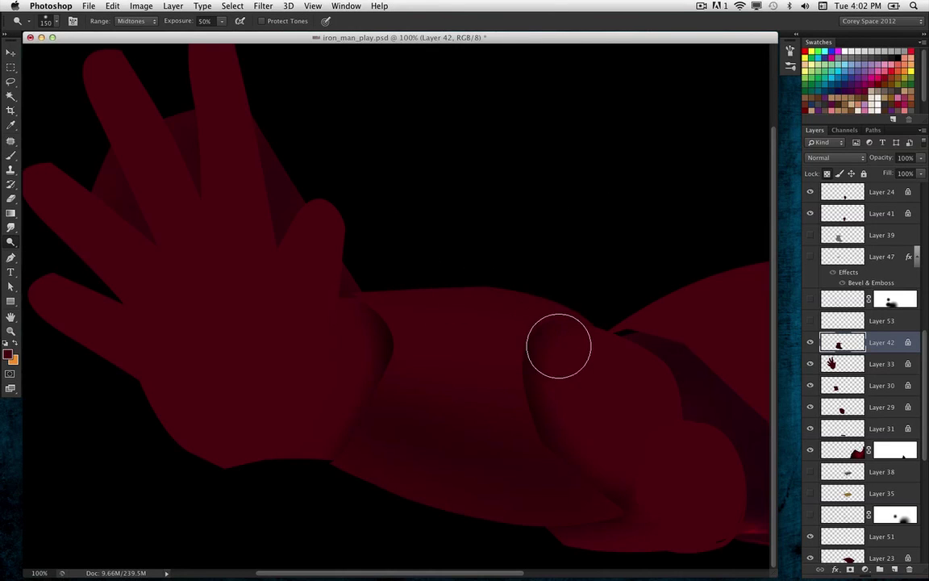
mouse_move(474, 326)
mouse_down()
mouse_move(301, 343)
mouse_move(579, 349)
mouse_move(445, 337)
mouse_move(320, 392)
mouse_move(578, 371)
mouse_move(511, 343)
mouse_move(284, 383)
mouse_move(358, 402)
mouse_move(578, 380)
mouse_move(281, 367)
mouse_up()
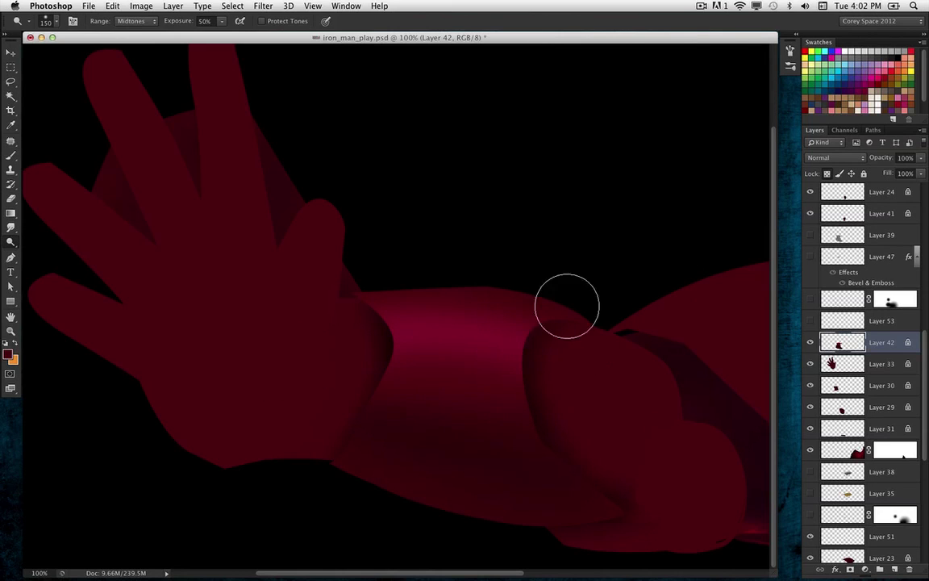
Dodge a narrower, brighter streak along the forearm's highlight band, using the Highlights range and an 80 px brush
click(134, 21)
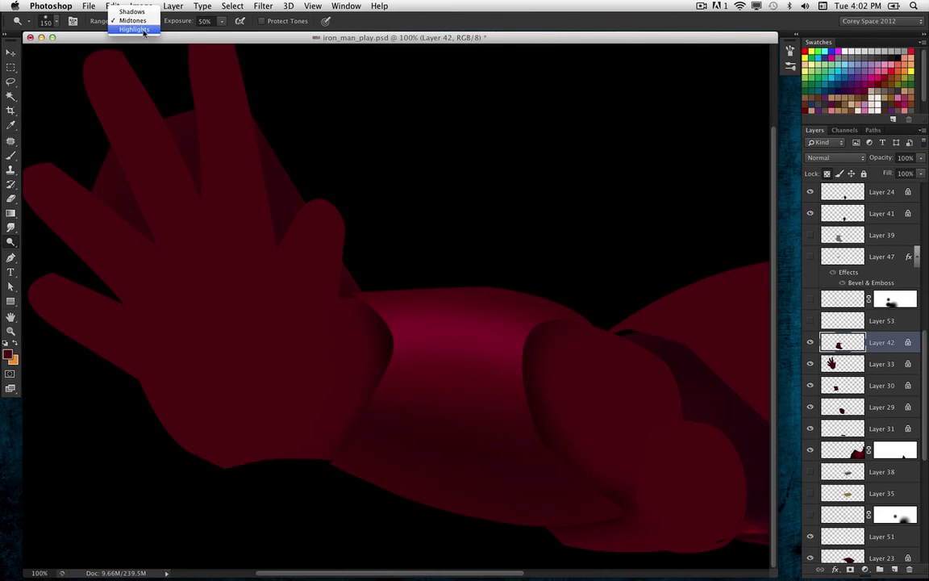
click(135, 29)
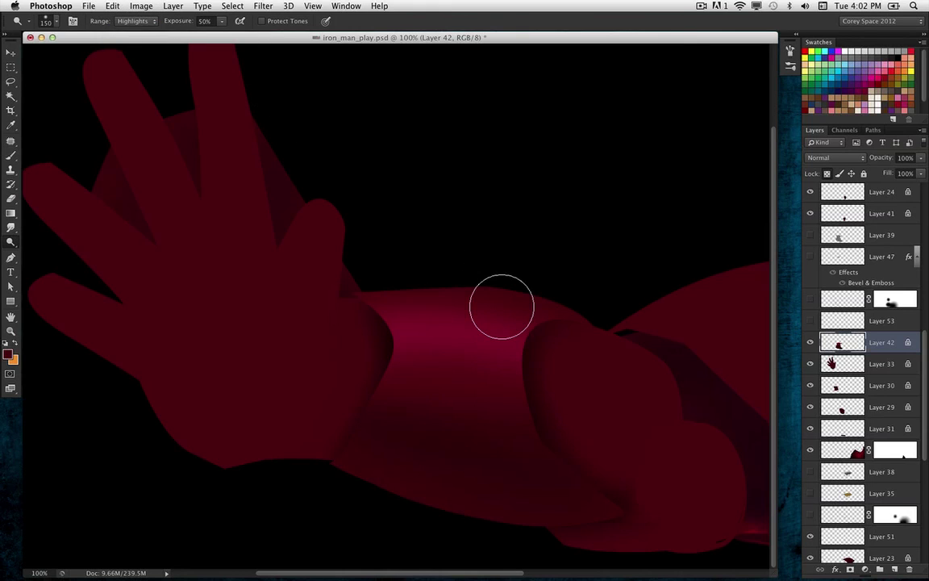
key(bracketleft)
key(bracketleft)
key(bracketleft)
key(bracketleft)
mouse_move(447, 314)
mouse_down()
mouse_move(540, 355)
mouse_move(555, 352)
mouse_move(350, 328)
mouse_move(309, 367)
mouse_move(555, 362)
mouse_move(312, 361)
mouse_move(332, 401)
mouse_move(531, 377)
mouse_move(538, 322)
mouse_move(373, 345)
mouse_move(494, 362)
mouse_move(349, 361)
mouse_up()
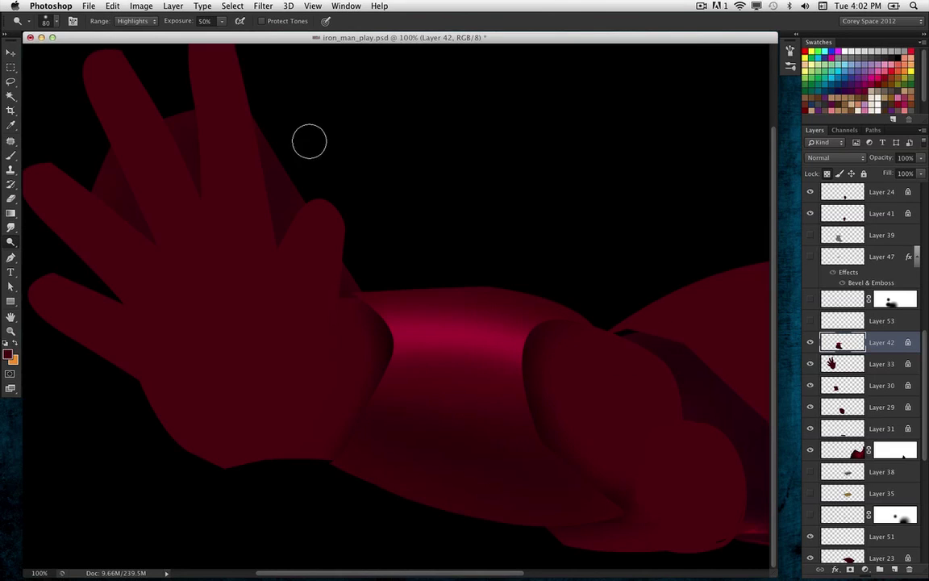
Dodge a faint reflected light along the forearm's lower edge, using the Highlights range and a 100 px brush
click(16, 53)
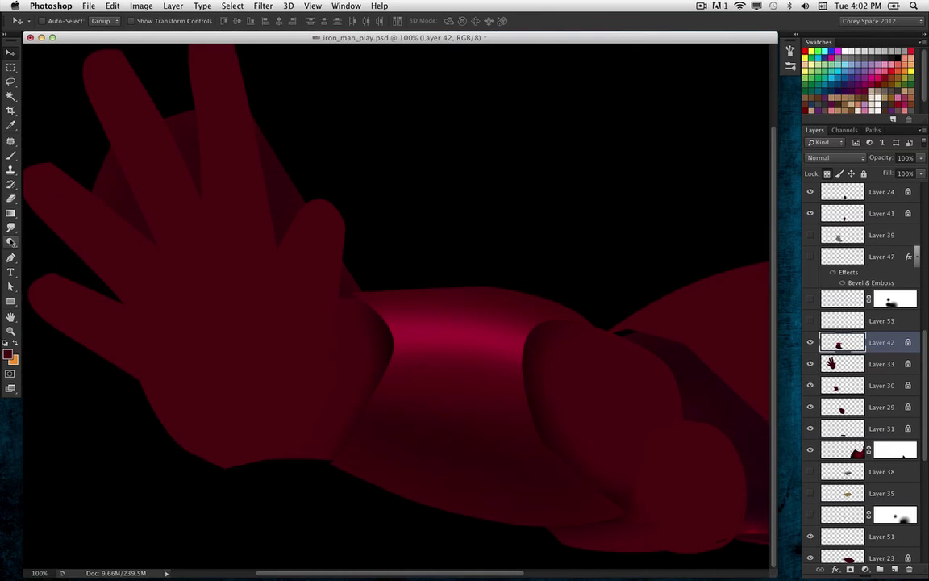
click(10, 241)
click(50, 237)
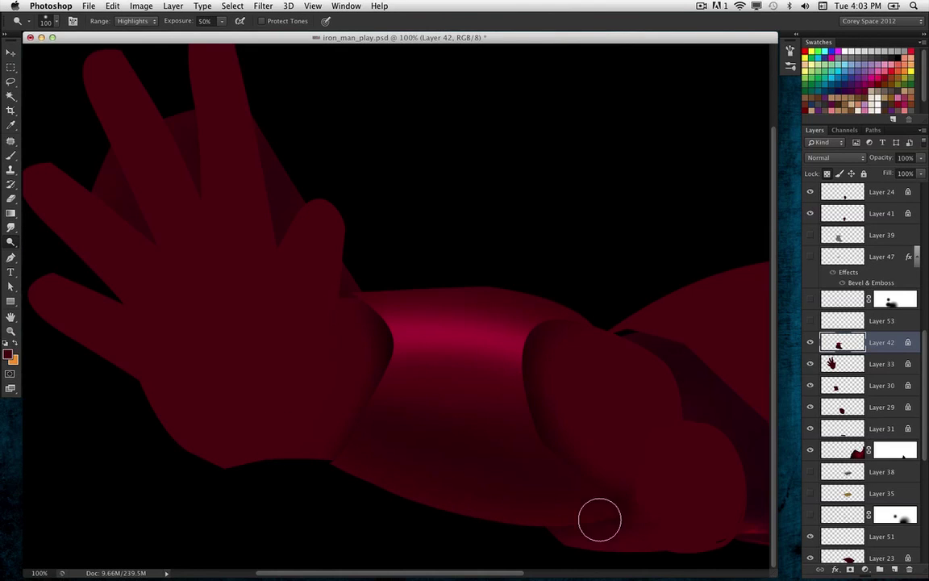
mouse_move(600, 520)
mouse_down()
mouse_move(659, 509)
mouse_move(486, 537)
mouse_move(319, 471)
mouse_move(403, 505)
mouse_up()
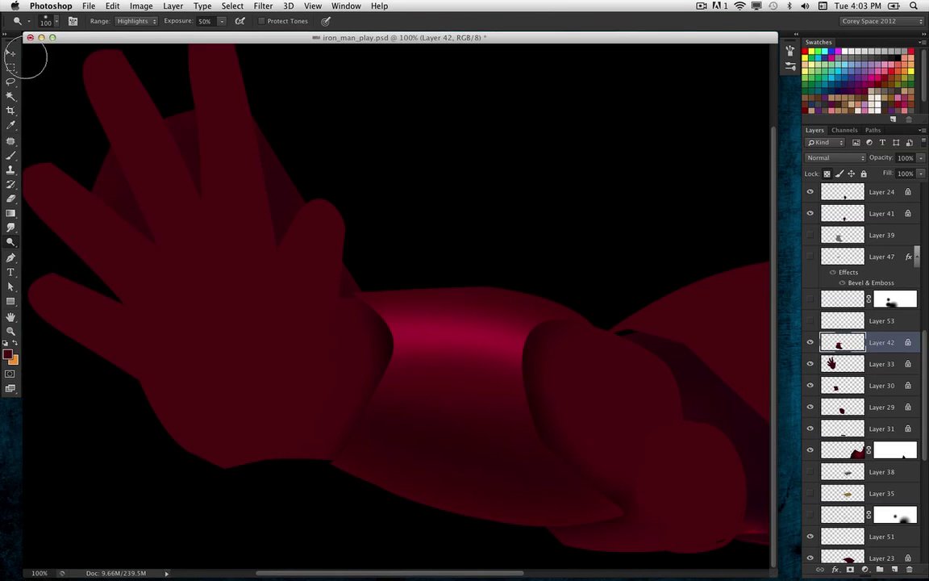
Load the Layer 42 forearm outline as a selection and nudge the selection slightly up and to the left
click(11, 52)
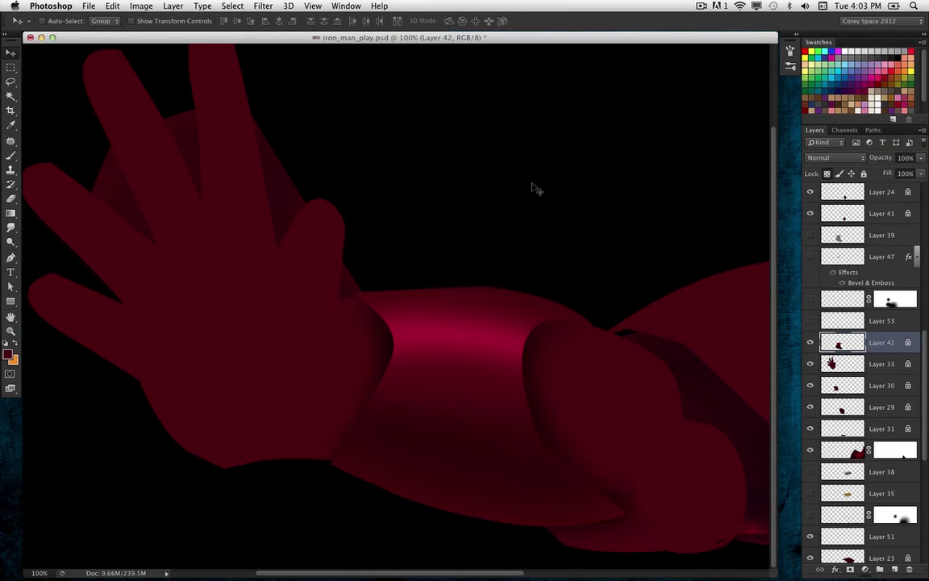
super+click(855, 346)
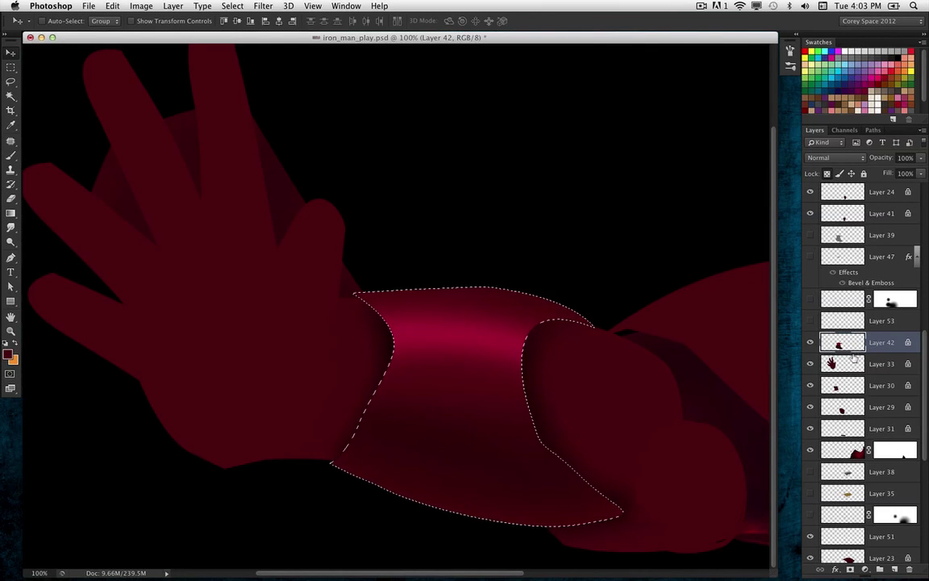
key(super+equal)
drag(479, 336, 361, 212)
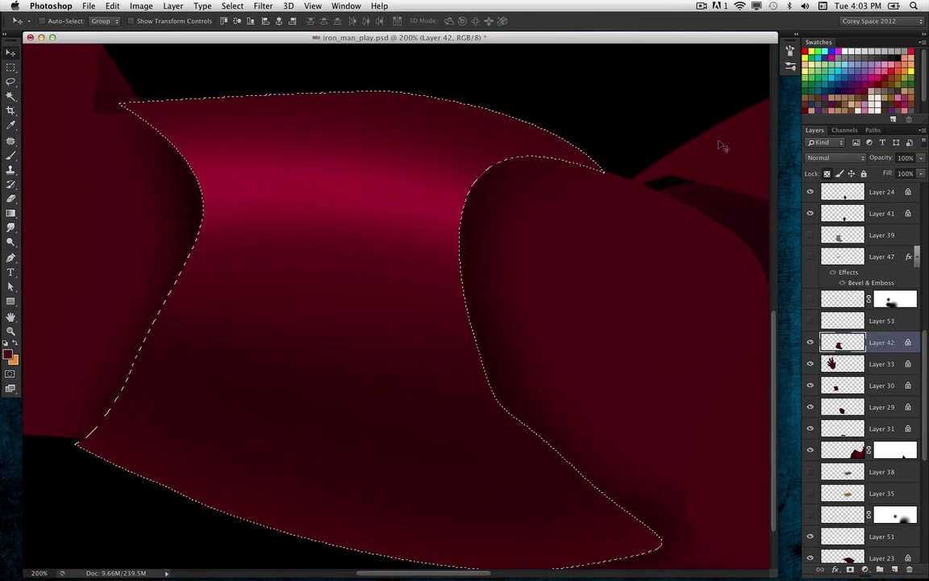
click(10, 67)
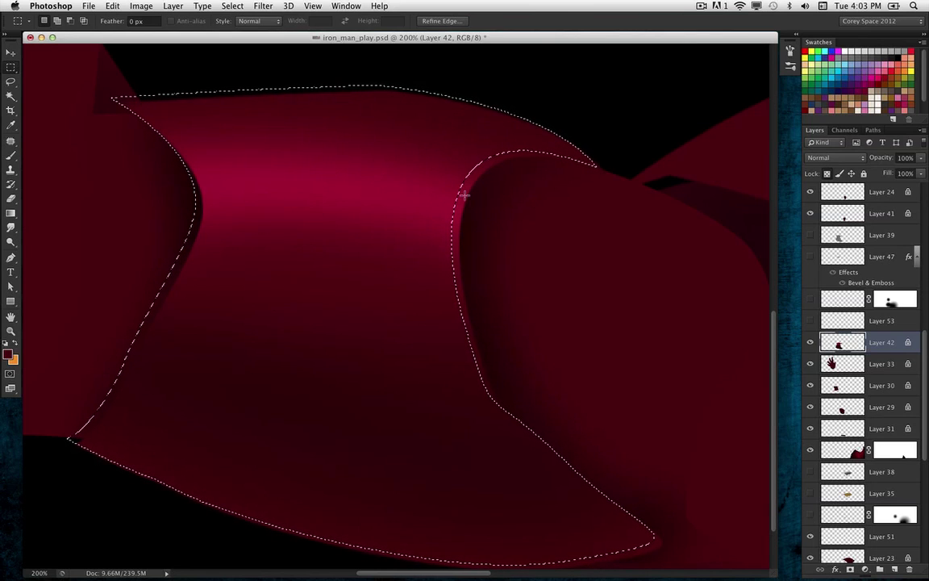
key(super+minus)
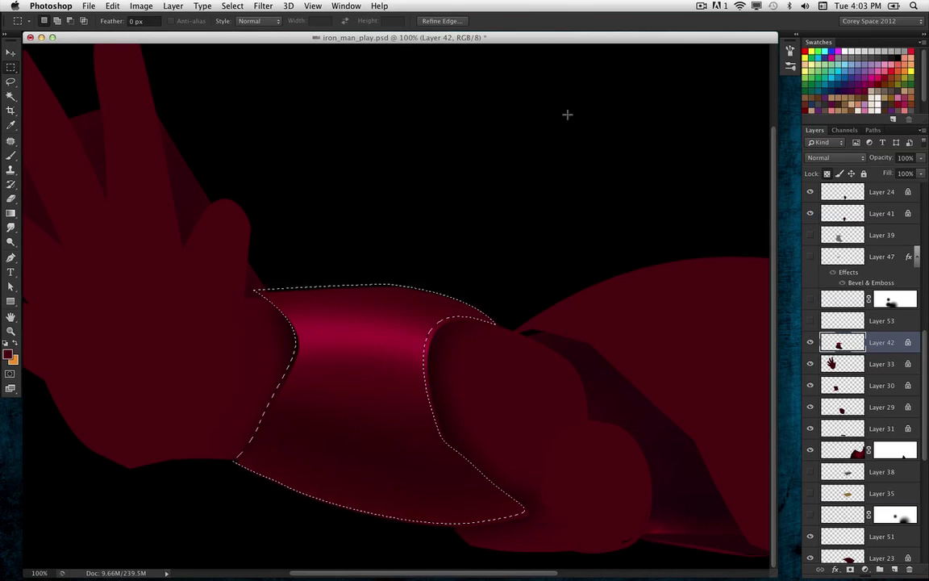
Invert the selection and copy the thin exposed rim of the Layer 42 forearm onto a new layer
click(232, 6)
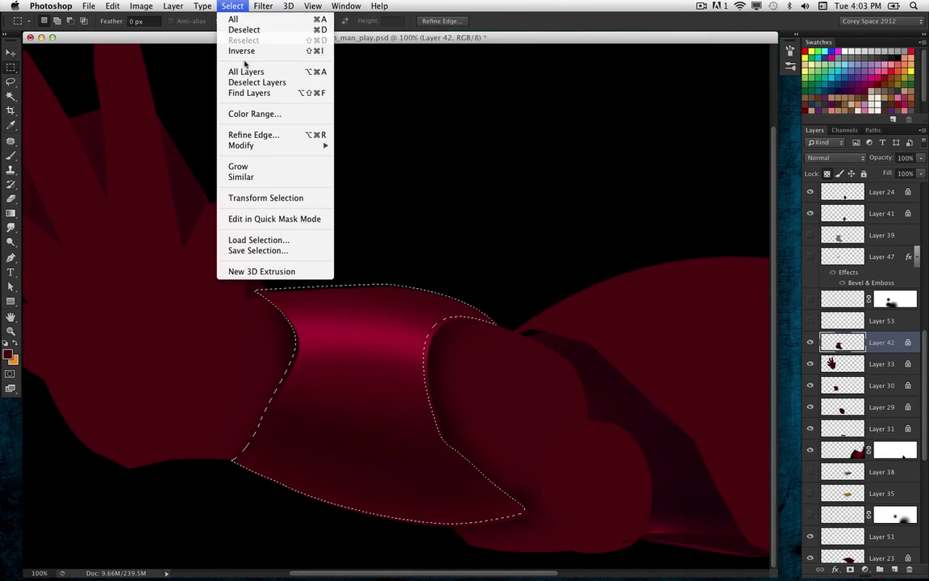
click(410, 191)
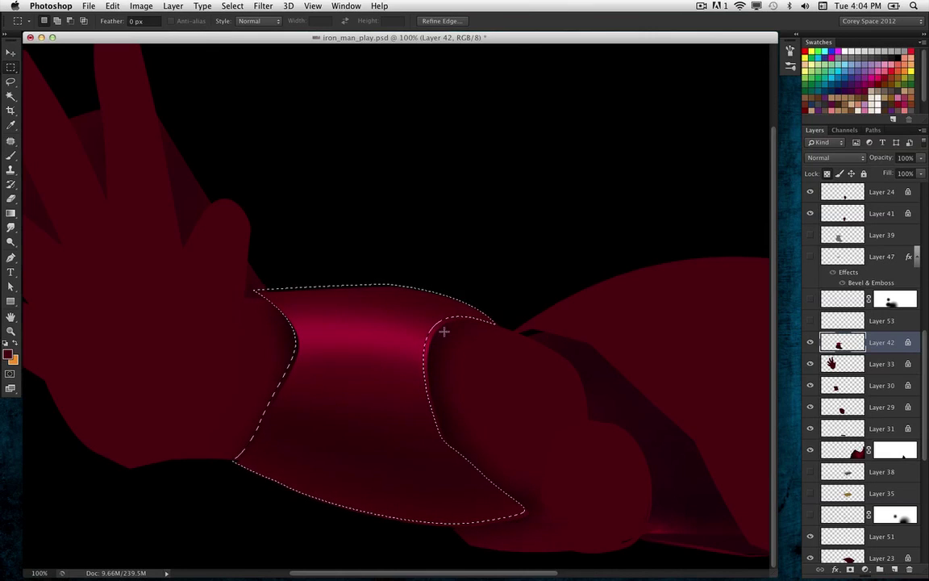
click(232, 6)
click(283, 50)
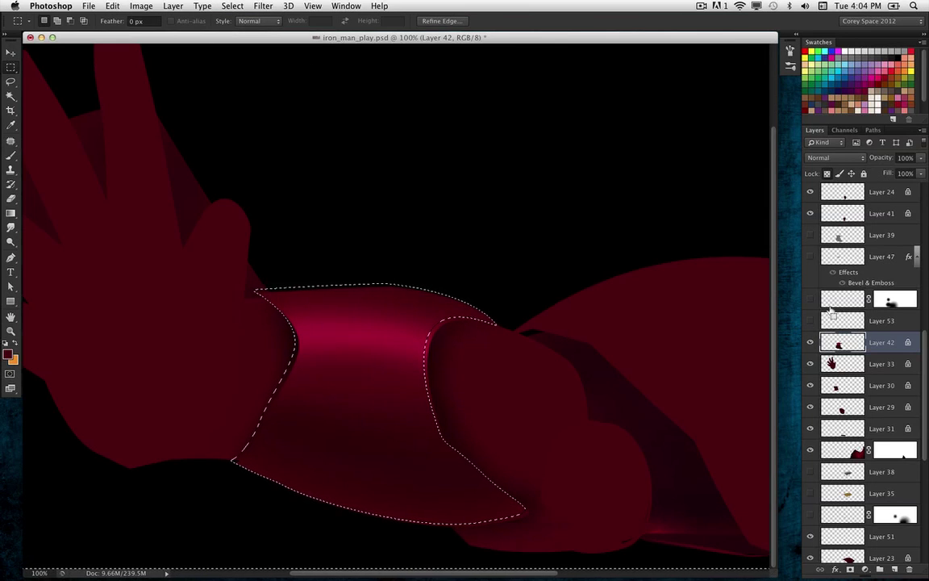
key(super+d)
key(super+shift+alt+n)
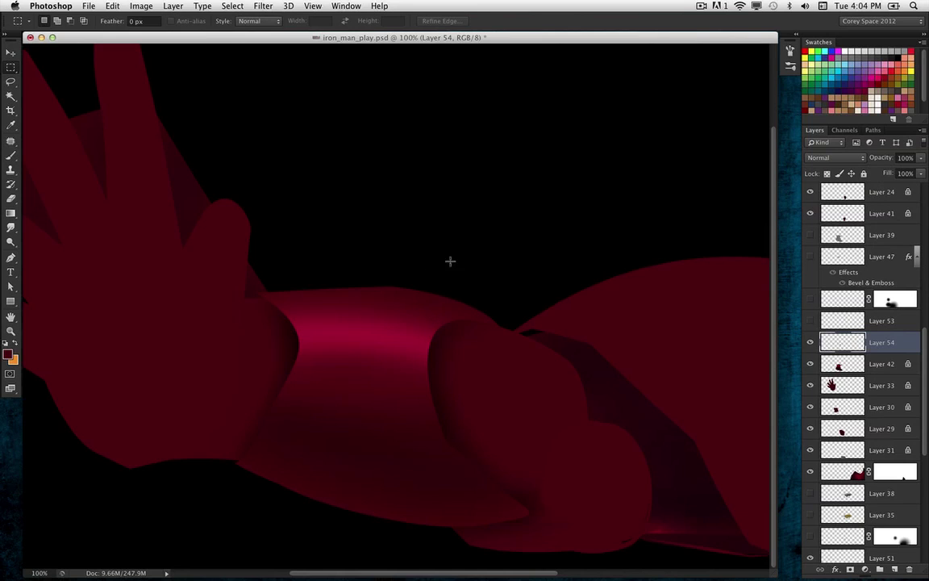
Move the copied rim away from the forearm to inspect its shape, and undo the move
click(11, 54)
mouse_move(465, 386)
mouse_down()
mouse_move(505, 206)
mouse_move(467, 191)
mouse_move(549, 146)
mouse_move(480, 167)
mouse_move(500, 162)
mouse_up()
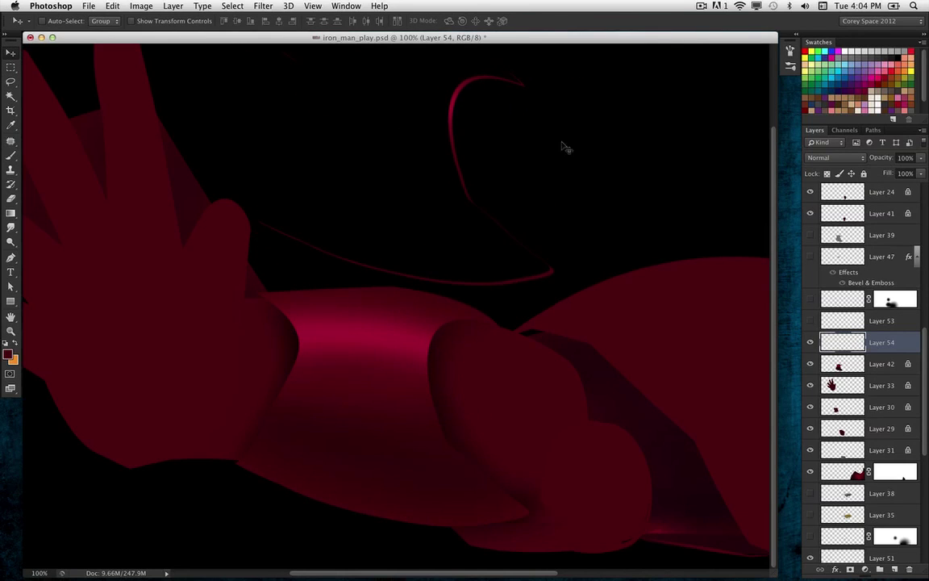
key(super+z)
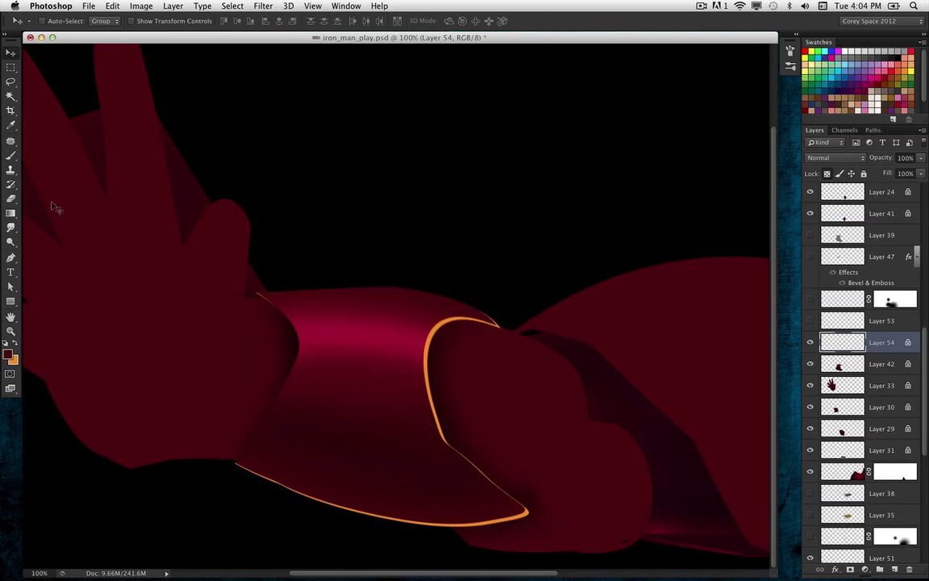
Erase the orange rim line on Layer 54 along the forearm's lower edge up to its pointed tip, using a 40 px eraser
key(e)
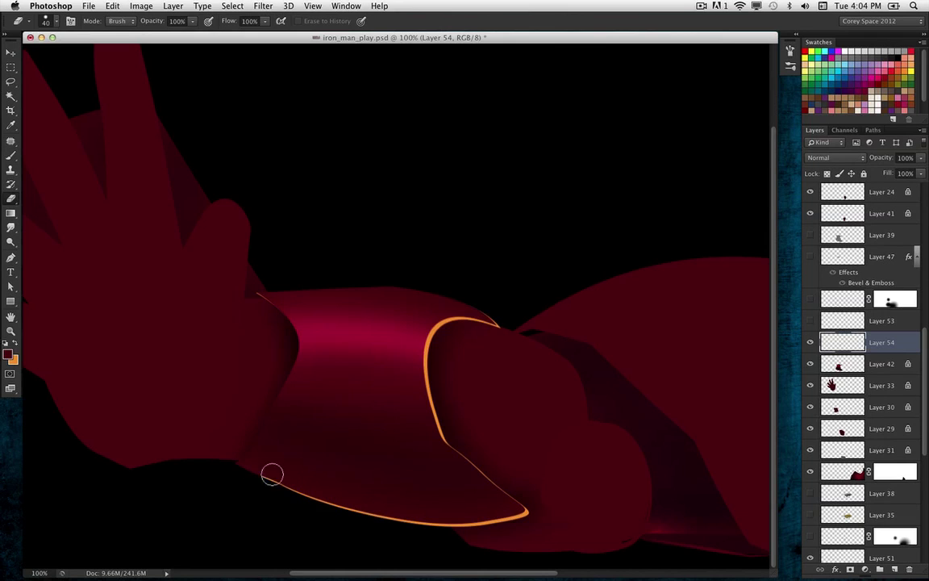
drag(272, 474, 446, 528)
key(super+plus)
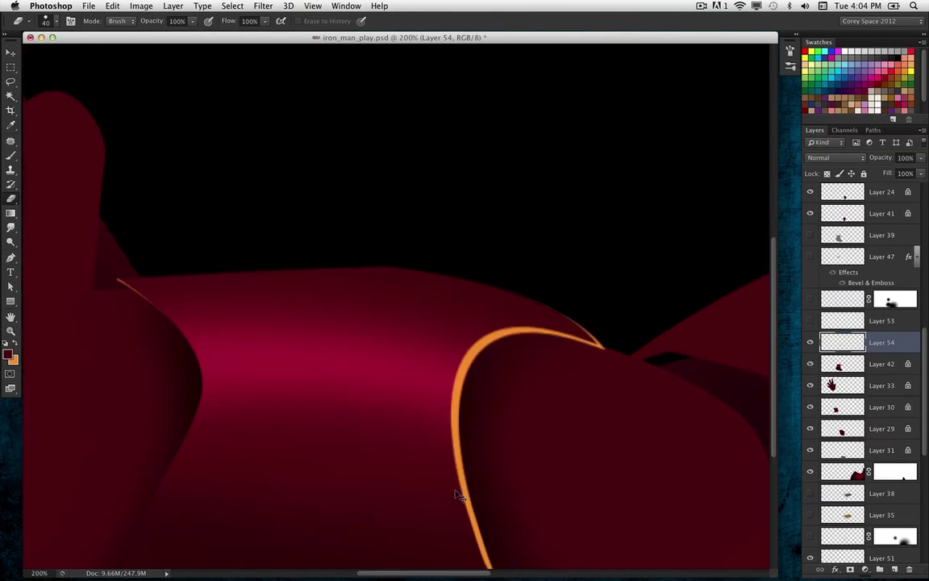
drag(432, 309, 407, 153)
mouse_move(421, 458)
mouse_down()
mouse_move(421, 479)
mouse_move(481, 481)
mouse_move(483, 466)
mouse_move(508, 478)
mouse_move(493, 466)
mouse_up()
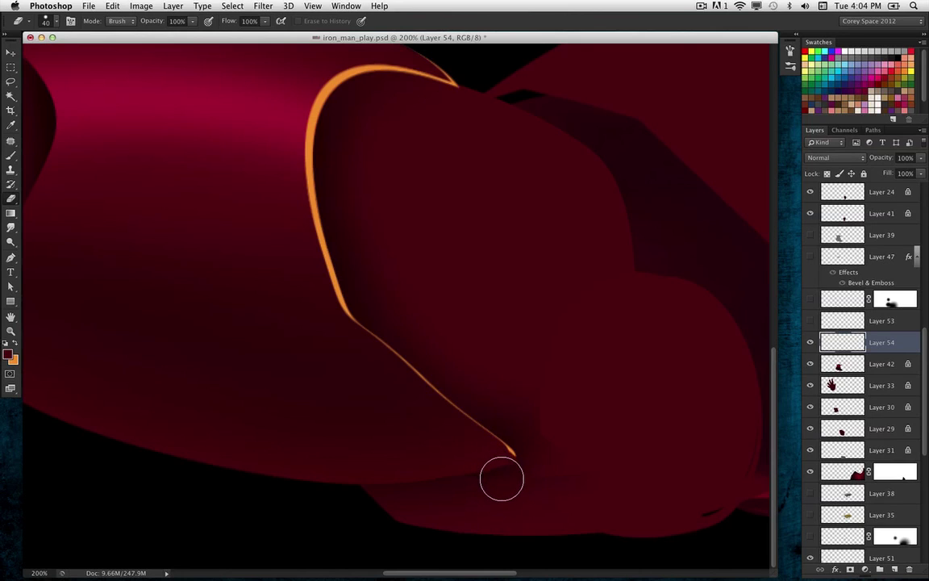
Burn the orange rim on Layer 54 along its lower diagonal stretch and at its ends, using the Midtones range and a 90 px brush
key(super+minus)
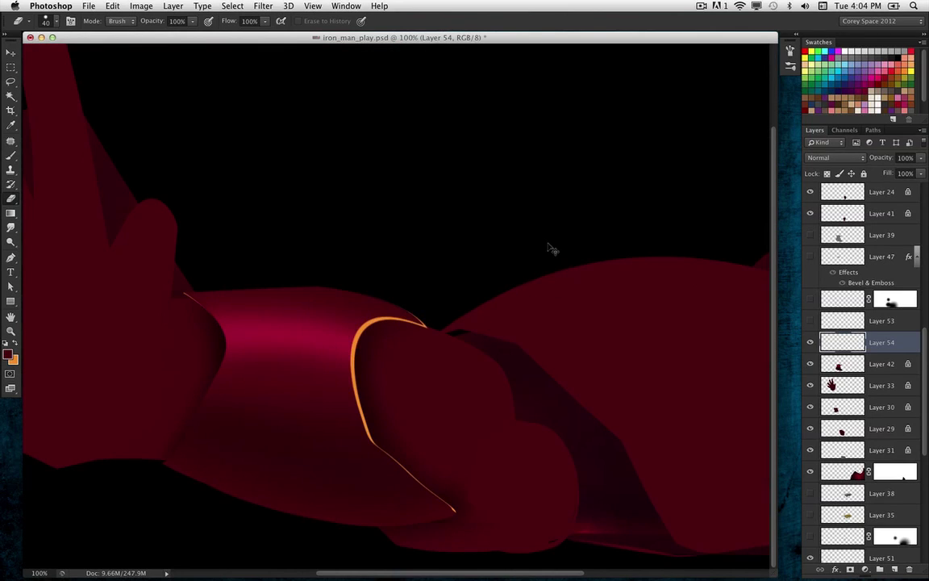
key(super+equal)
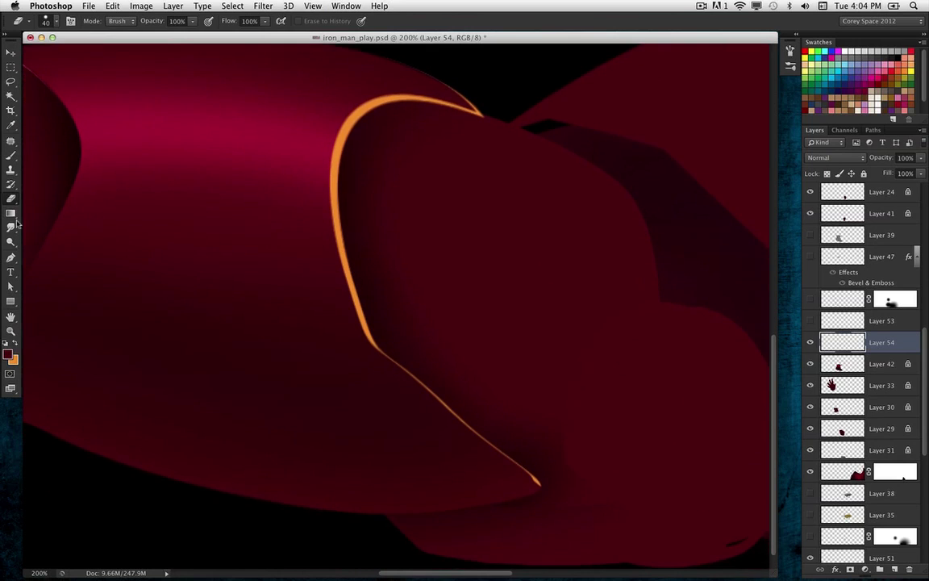
drag(11, 242, 48, 253)
click(48, 251)
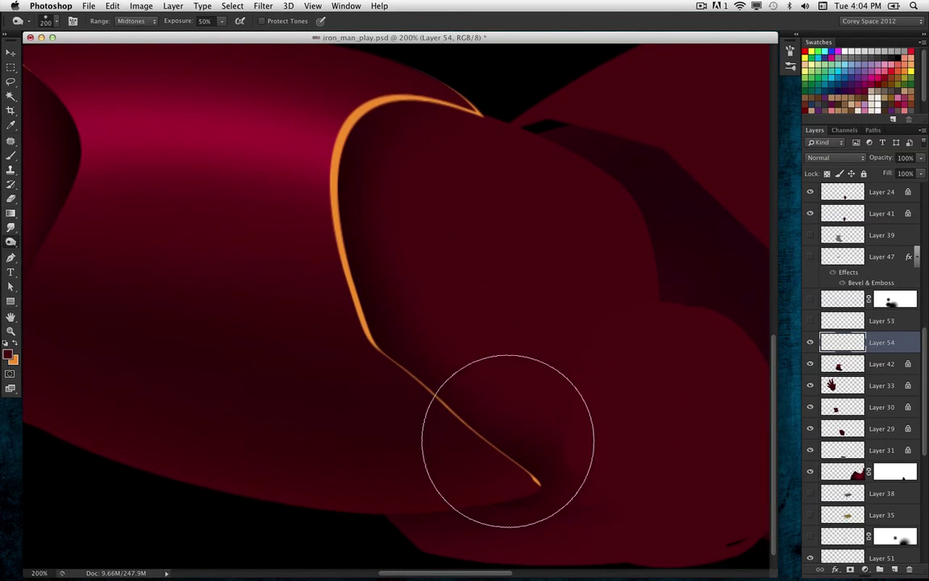
key(bracketleft)
key(bracketleft)
key(bracketleft)
key(bracketleft)
key(bracketleft)
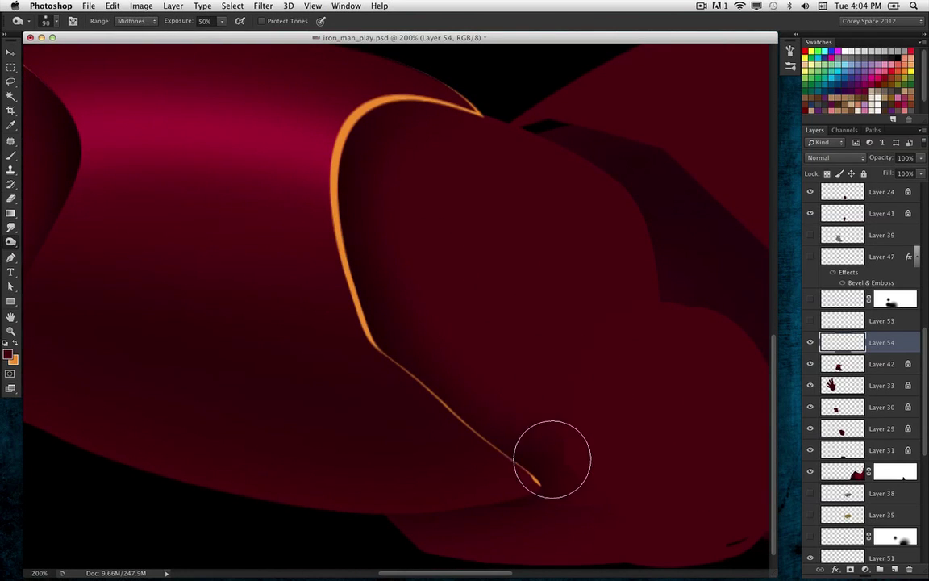
mouse_move(498, 464)
mouse_down()
mouse_move(403, 413)
mouse_move(485, 414)
mouse_move(473, 401)
mouse_move(488, 406)
mouse_move(453, 377)
mouse_move(457, 385)
mouse_move(417, 366)
mouse_move(377, 297)
mouse_up()
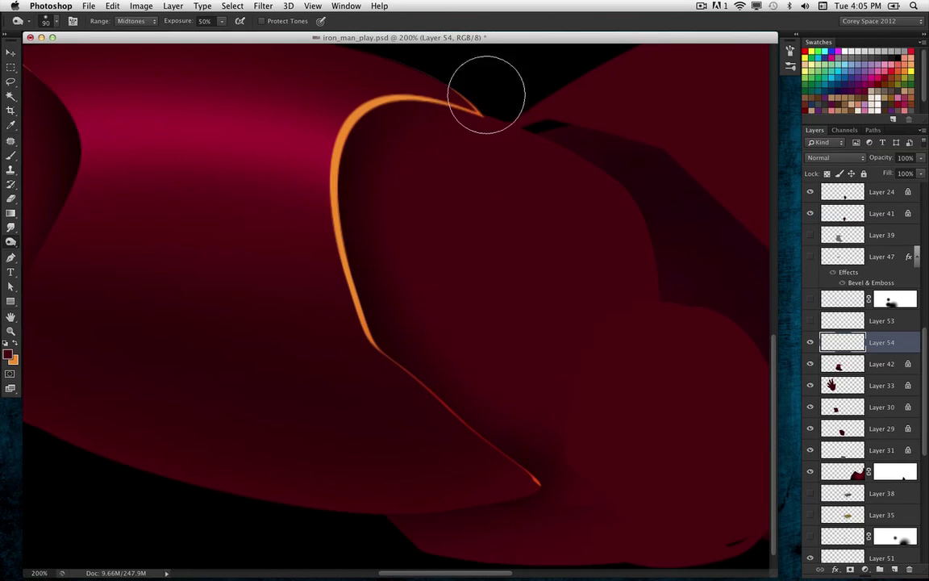
Burn the ends and lower stretches of the orange rim again, using the Highlights range, so it fades toward both tips
click(135, 21)
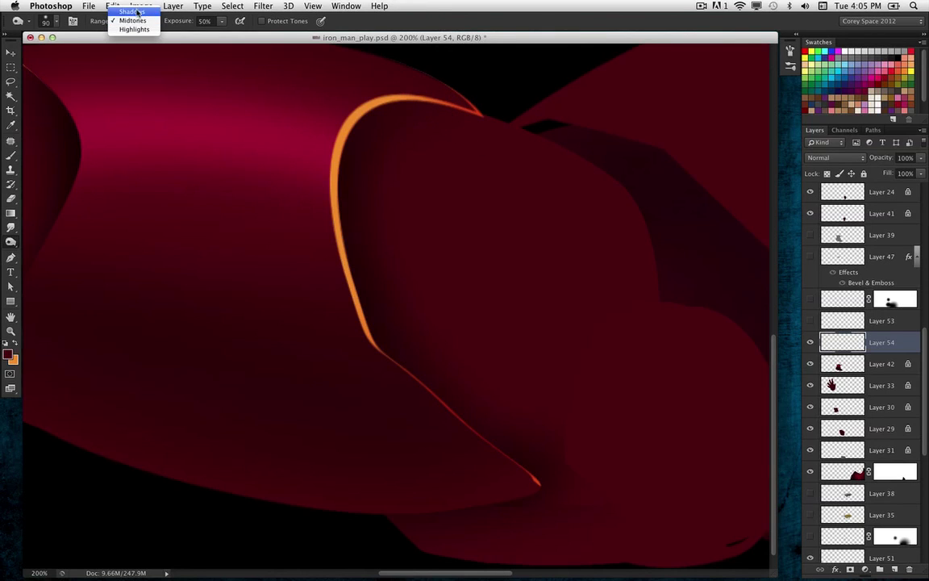
click(136, 30)
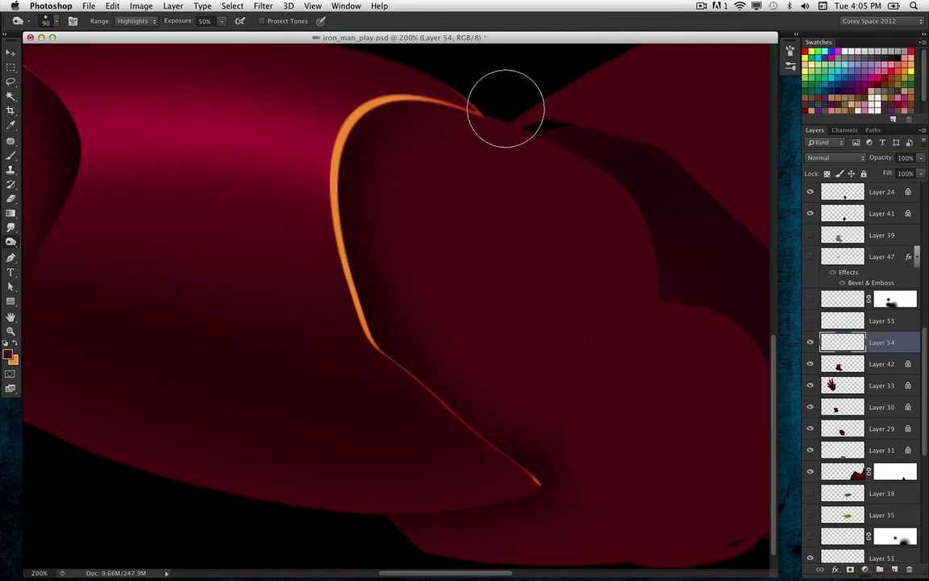
click(134, 29)
click(135, 51)
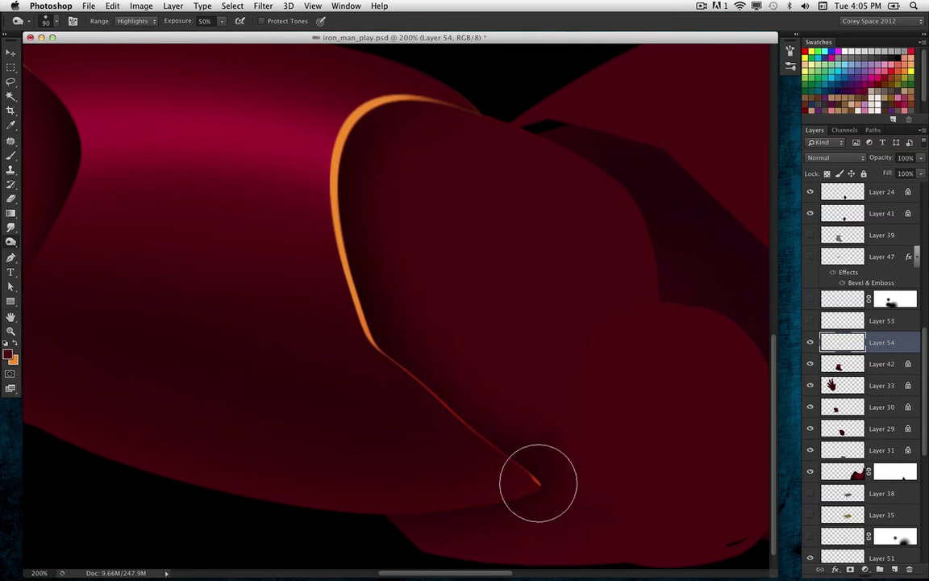
mouse_move(539, 482)
mouse_down()
mouse_move(493, 468)
mouse_move(568, 501)
mouse_move(378, 363)
mouse_move(346, 258)
mouse_move(361, 176)
mouse_move(324, 191)
mouse_move(321, 250)
mouse_move(413, 391)
mouse_up()
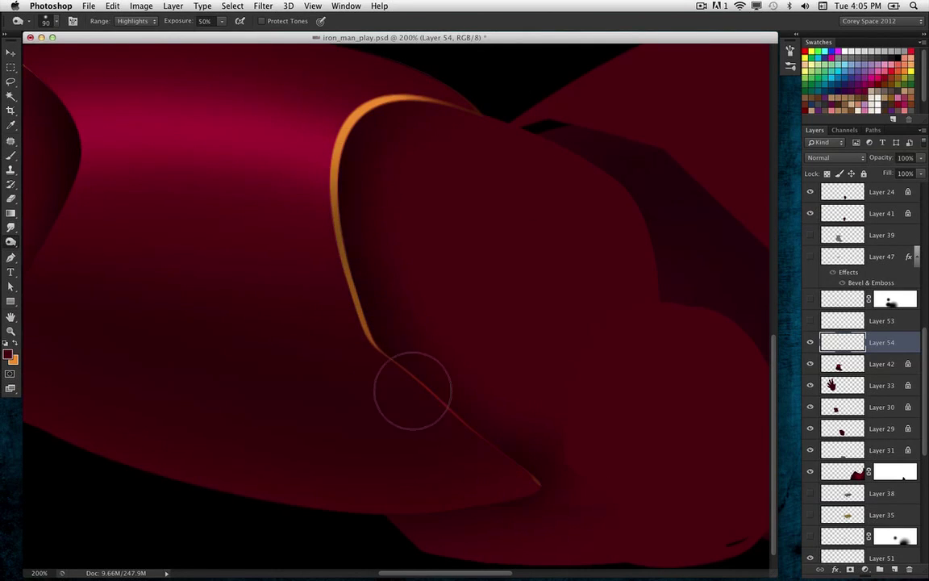
key(super+minus)
key(super+minus)
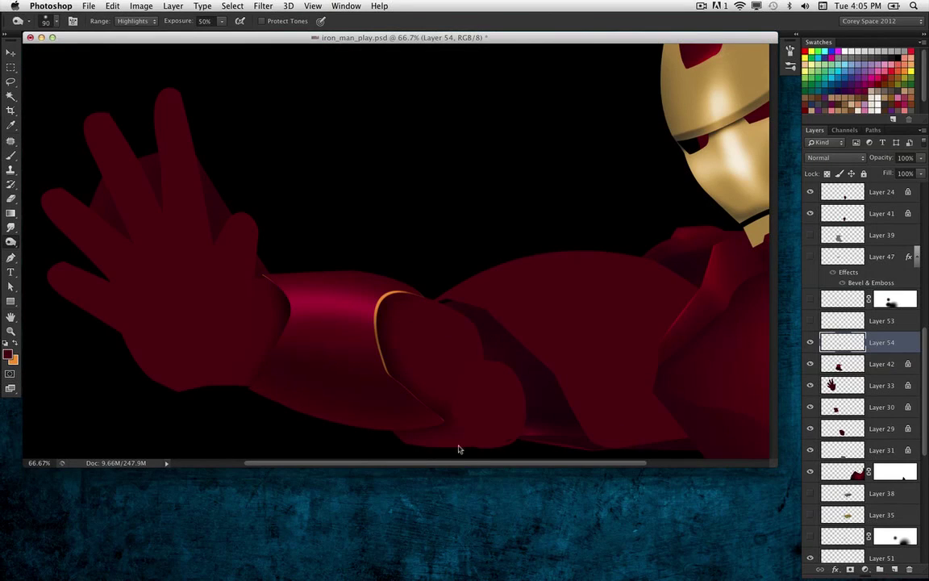
key(super+plus)
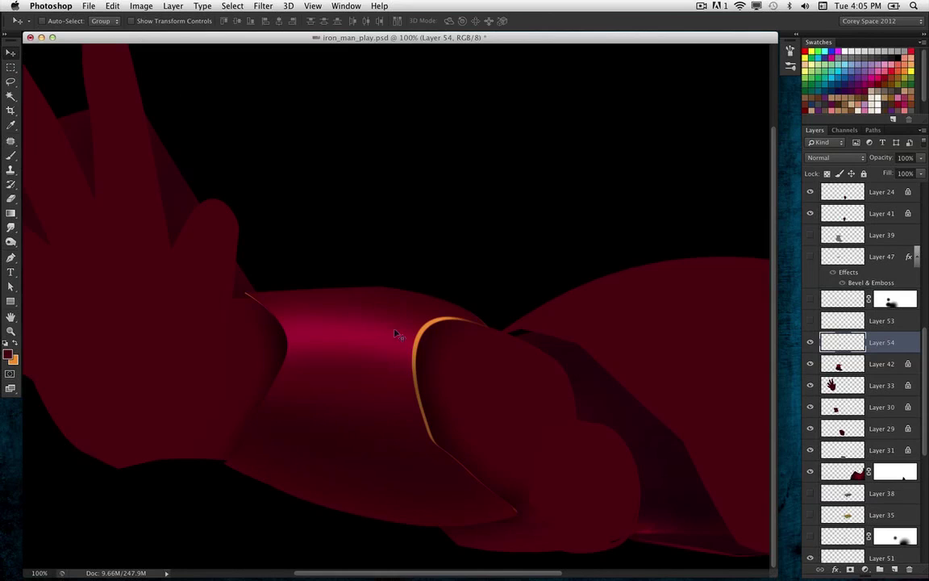
Load the forearm piece's shape from Layer 42 as a selection and offset it slightly to the right
click(902, 365)
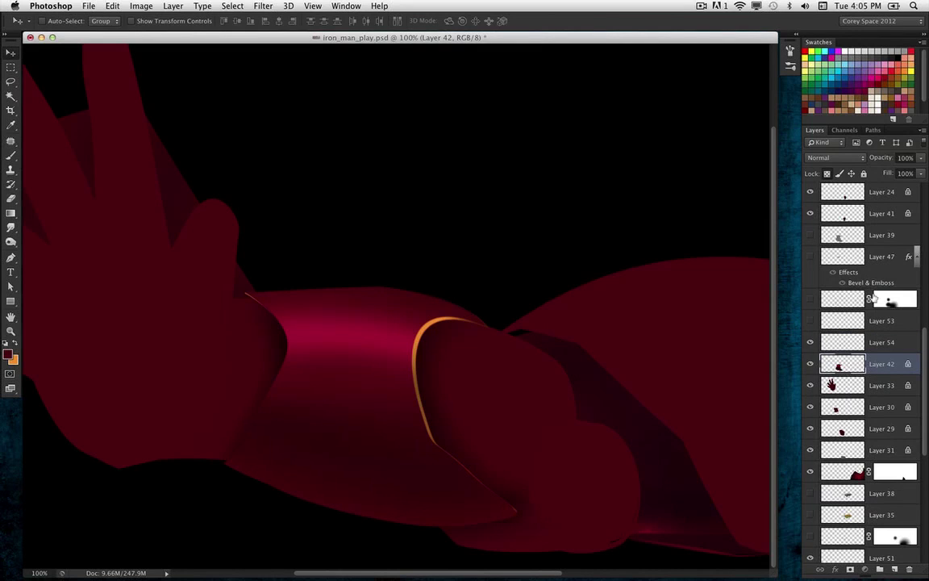
super+click(836, 368)
click(11, 67)
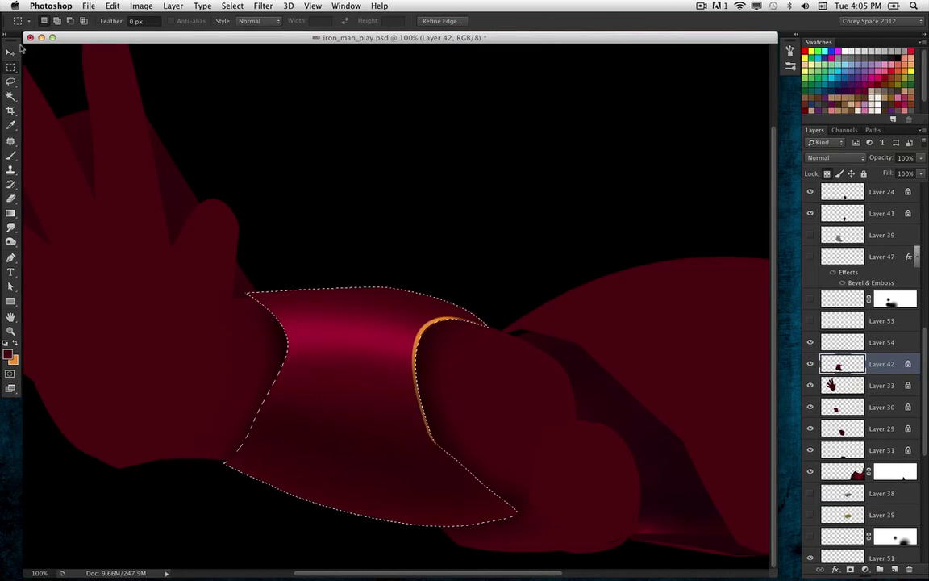
key(super+equal)
drag(369, 330, 486, 195)
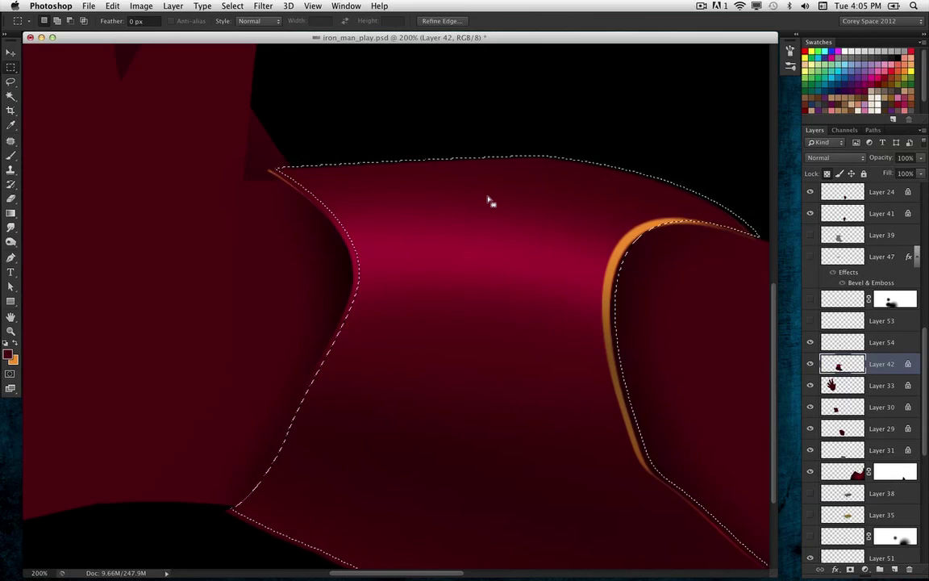
Invert the selection, copy the forearm's thin wrist-side edge to a new layer, and set that layer's blend mode to Screen
click(233, 6)
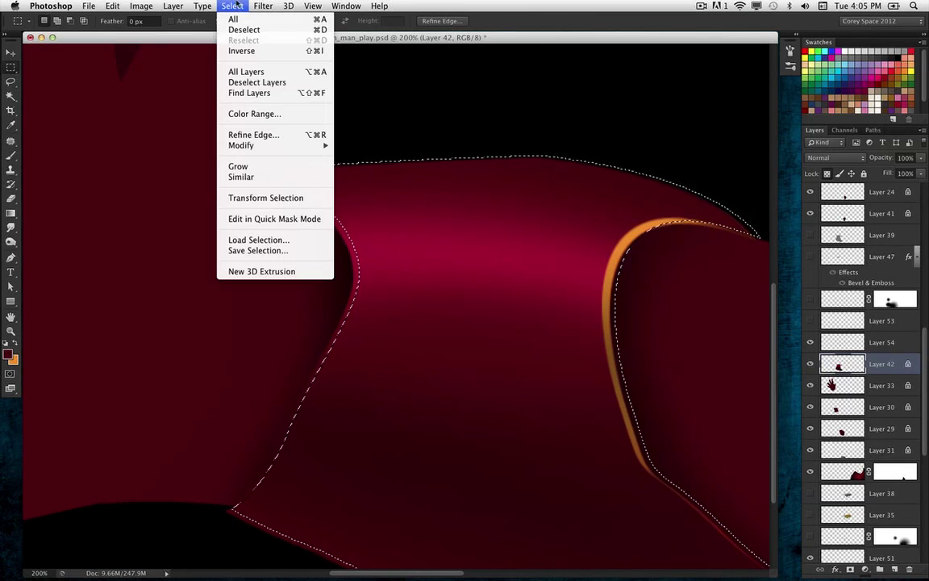
click(241, 51)
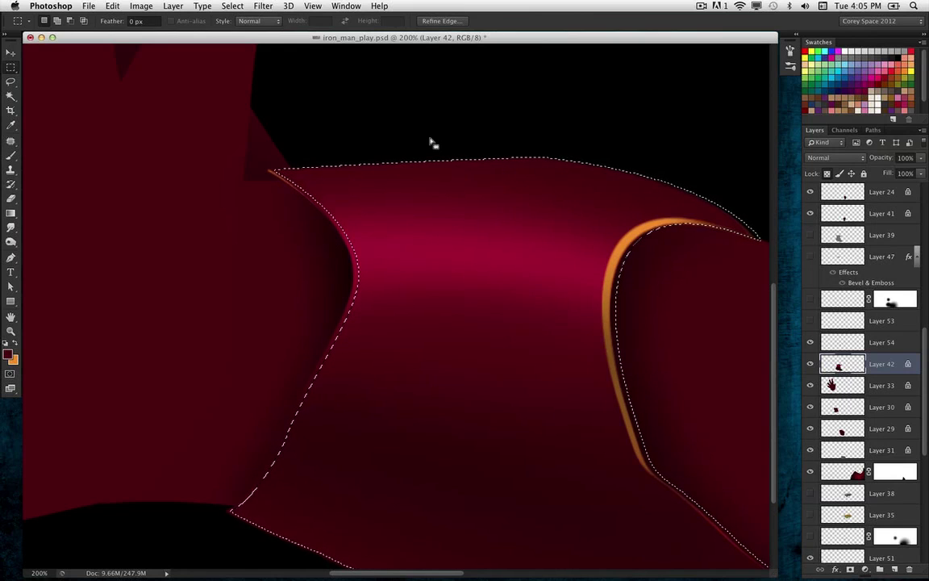
key(super+j)
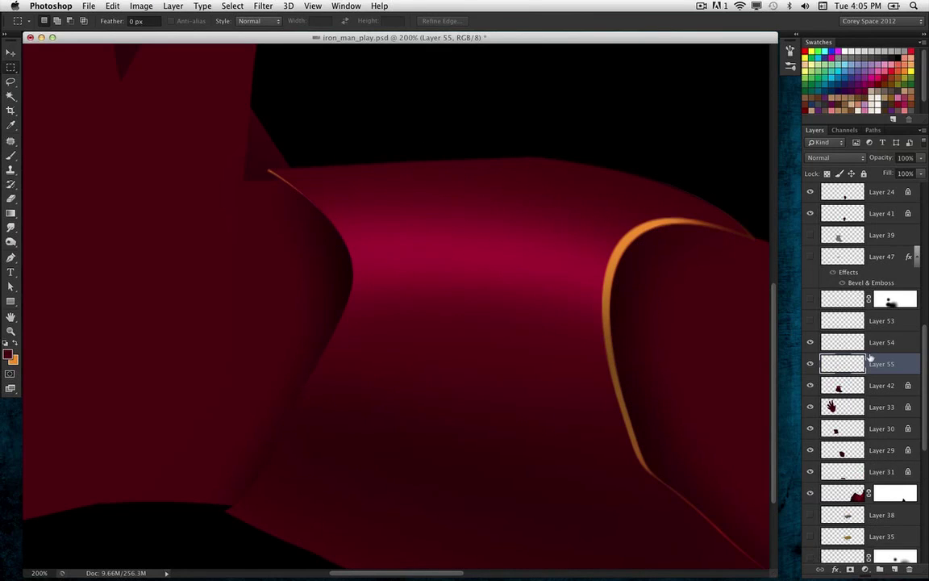
click(837, 158)
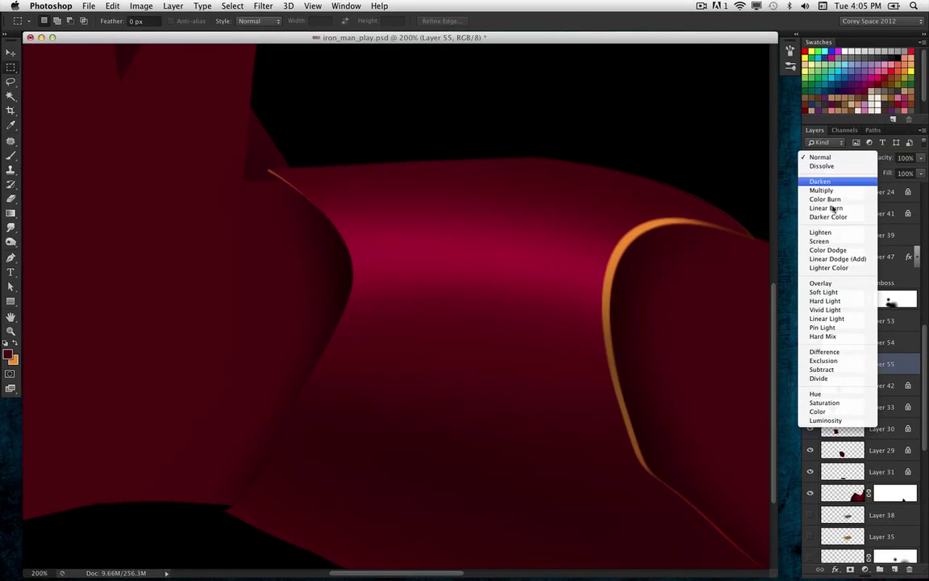
click(837, 240)
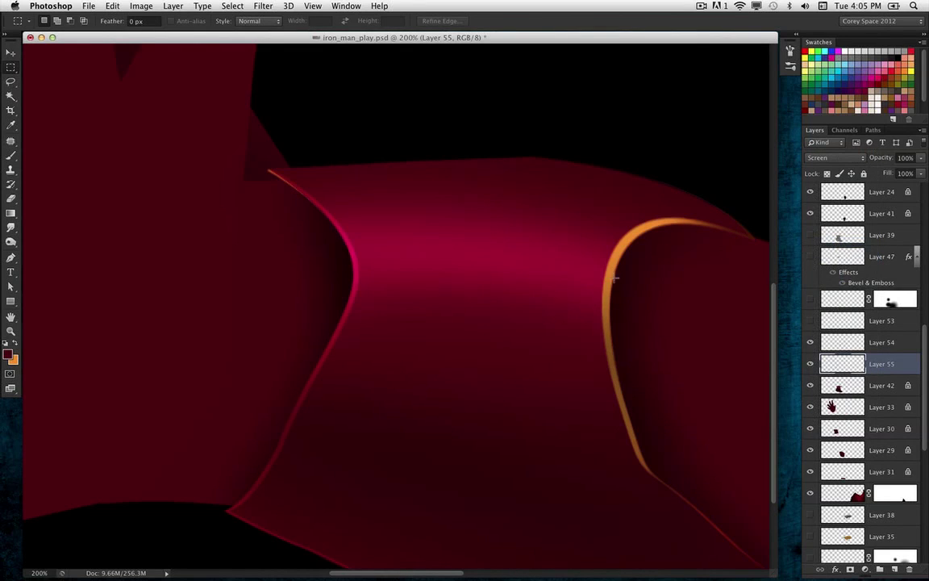
Erase the Screen-mode rim on Layer 55 along the forearm's lower edge, using a 40 px eraser
scroll(363, 317, down, 5)
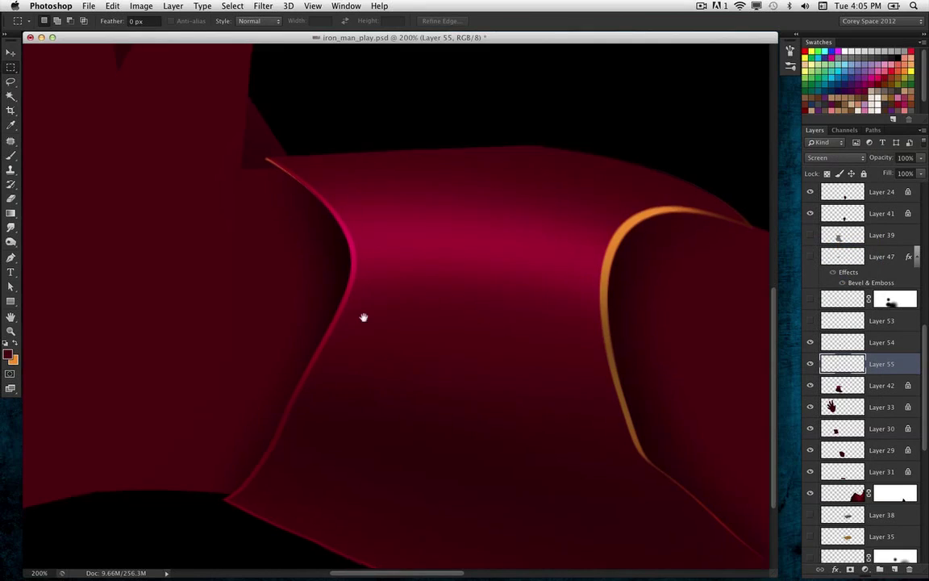
scroll(382, 258, up, 3)
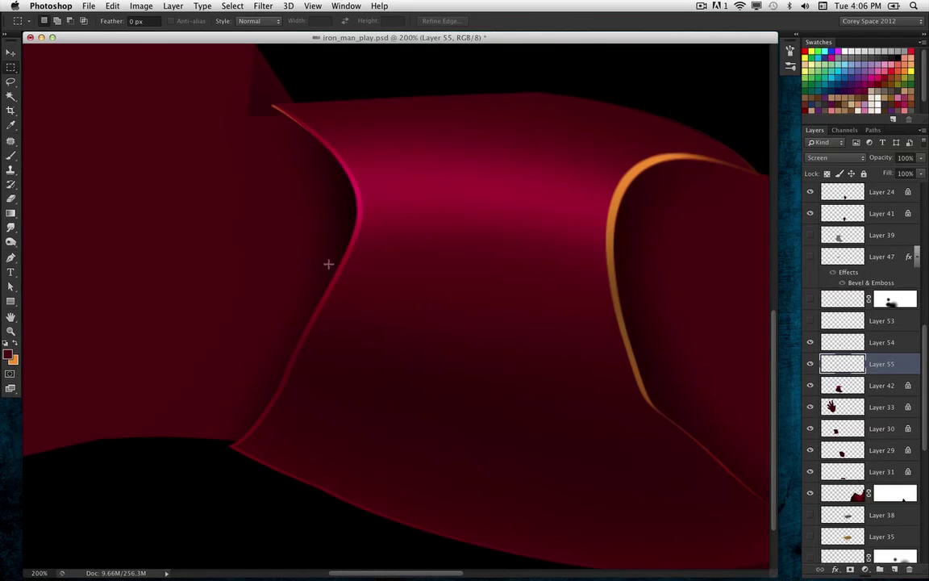
click(11, 198)
scroll(369, 349, down, 4)
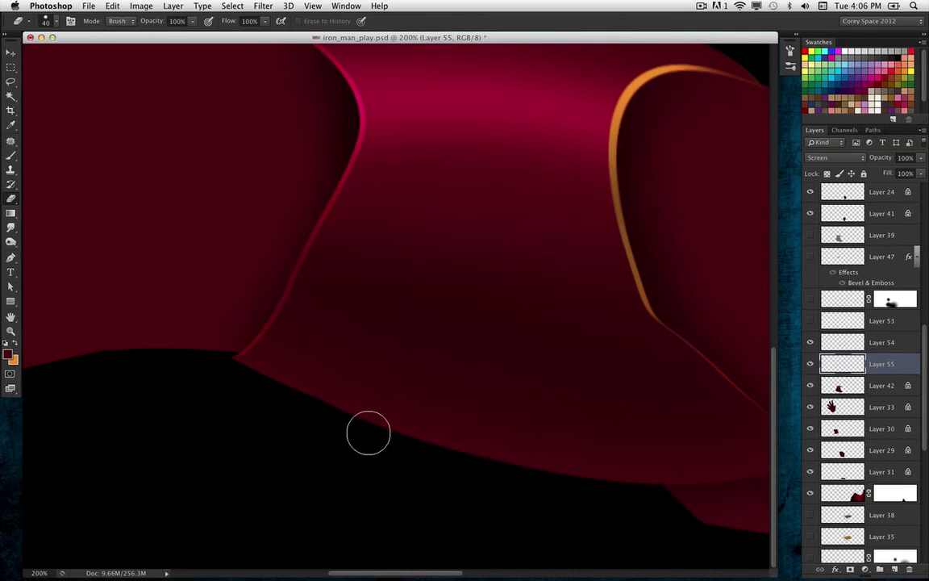
key(super+minus)
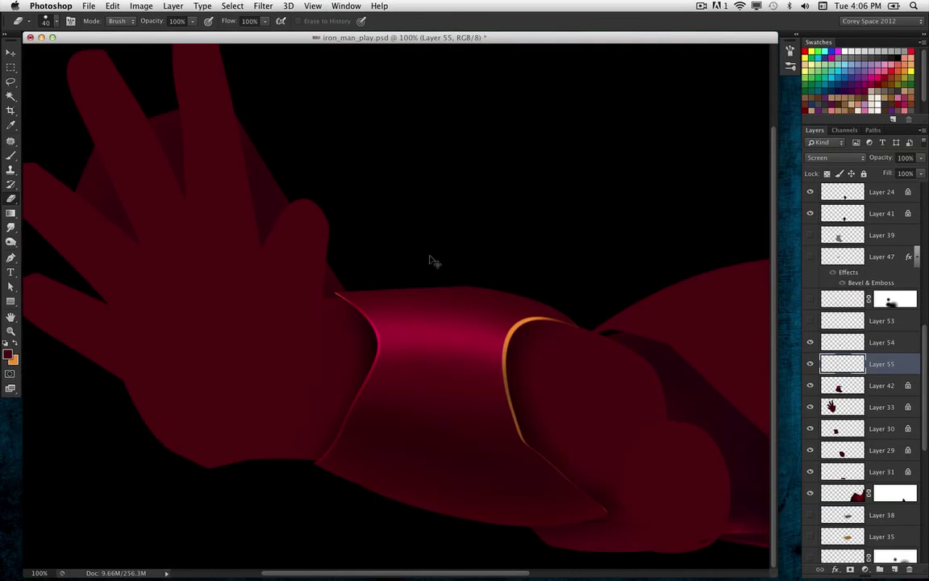
key(super+plus)
drag(422, 367, 340, 182)
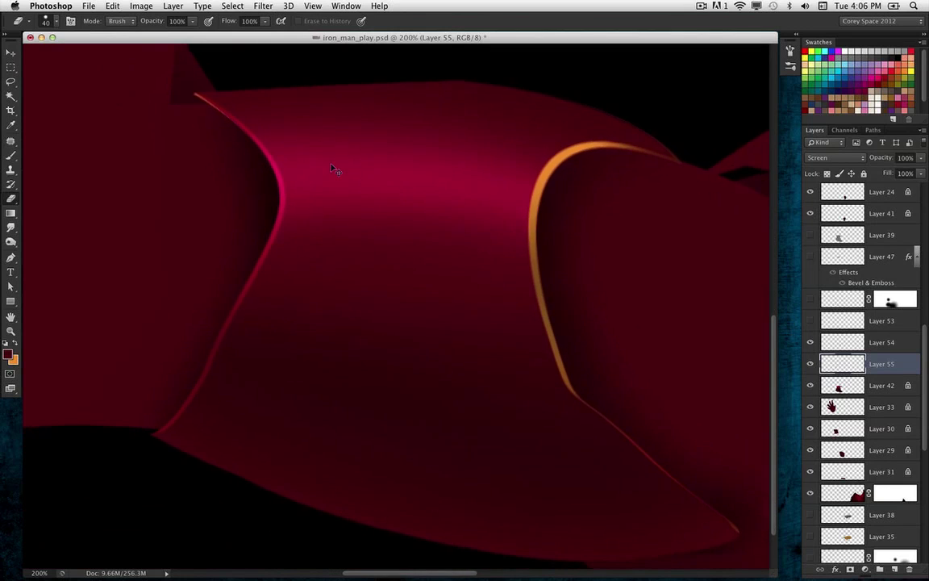
key(super+minus)
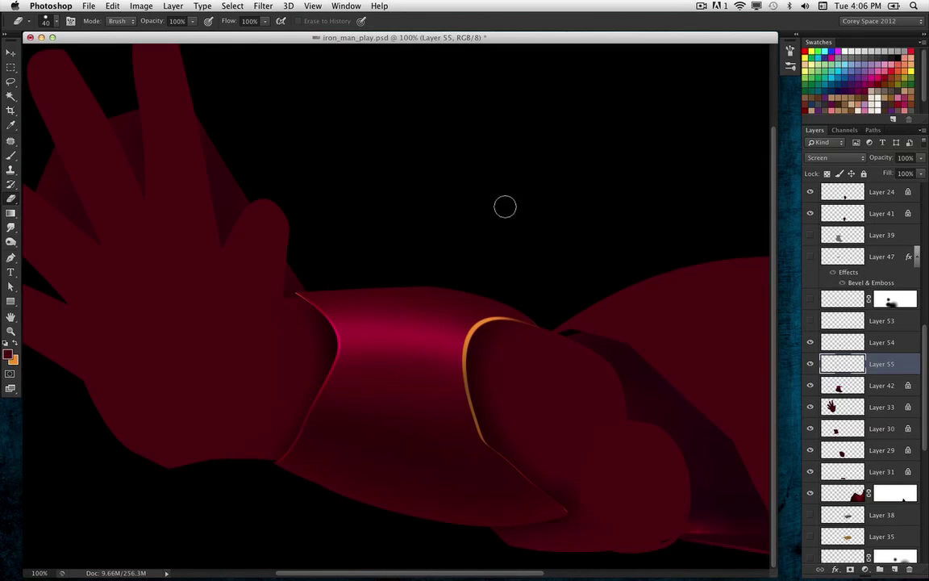
Move the Layer 55 rim away from the wrist edge to inspect its shape, and undo the move
key(super+plus)
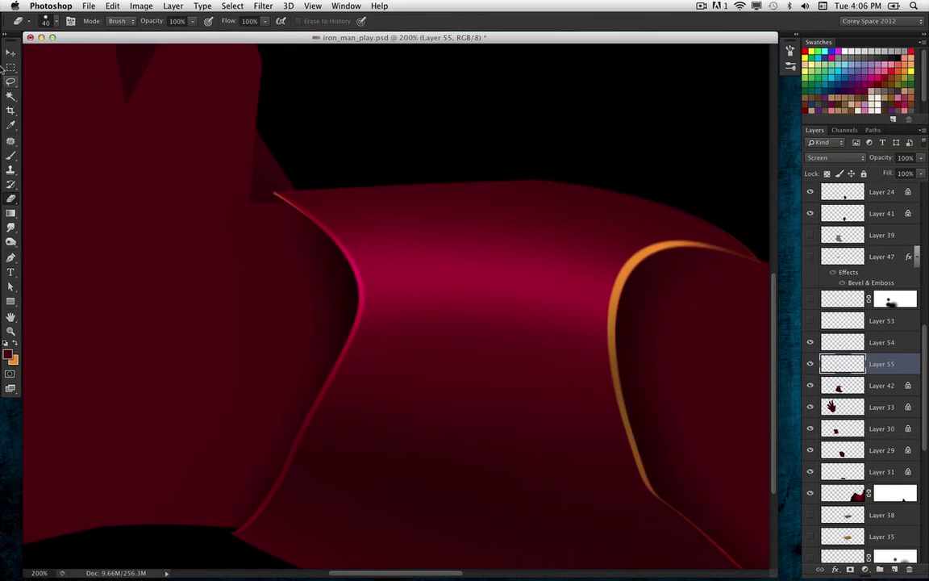
key(v)
mouse_move(355, 358)
mouse_down()
mouse_move(426, 297)
mouse_move(388, 323)
mouse_move(432, 316)
mouse_move(400, 319)
mouse_up()
key(super+z)
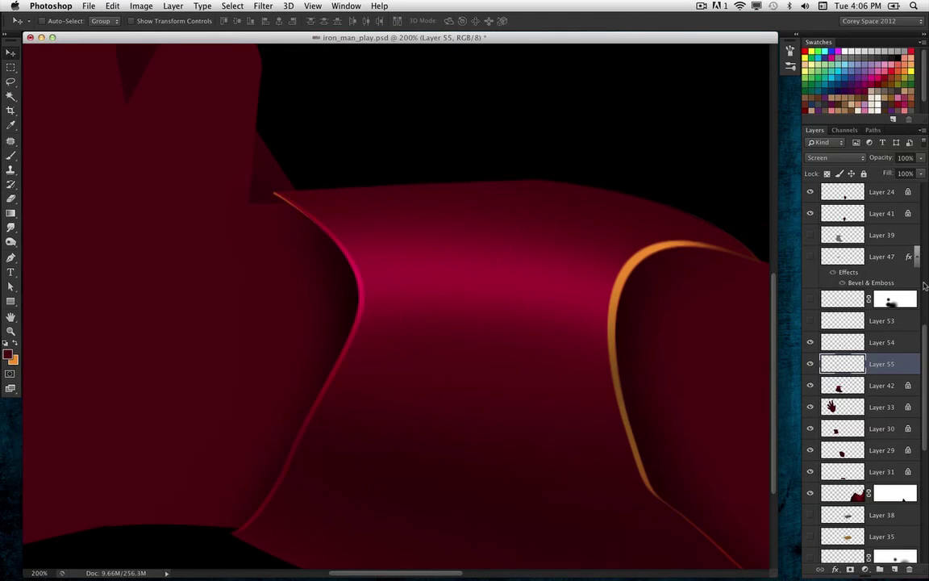
Lock Layer 55's transparent pixels and prepare a 40 px white brush with pen-pressure Shape Dynamics
click(827, 173)
click(14, 157)
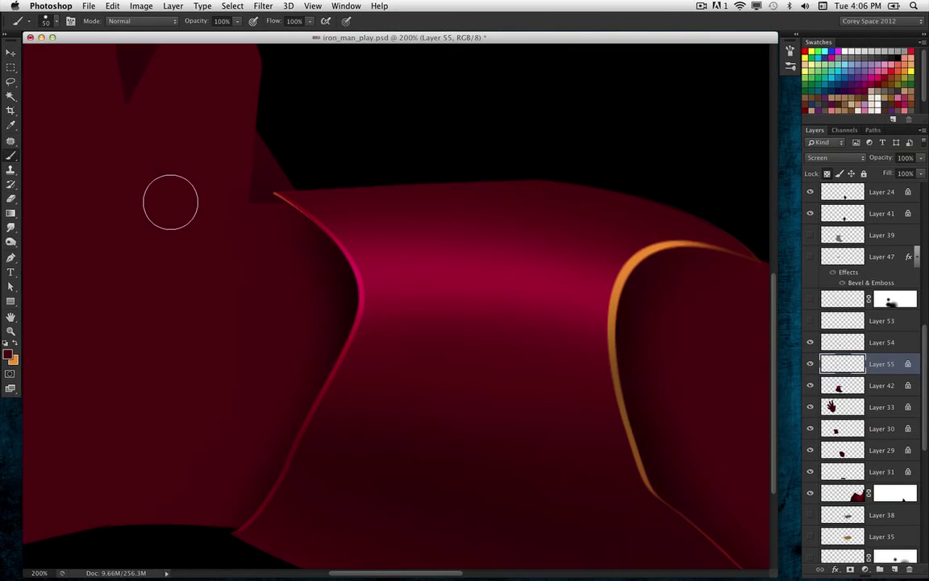
key(F5)
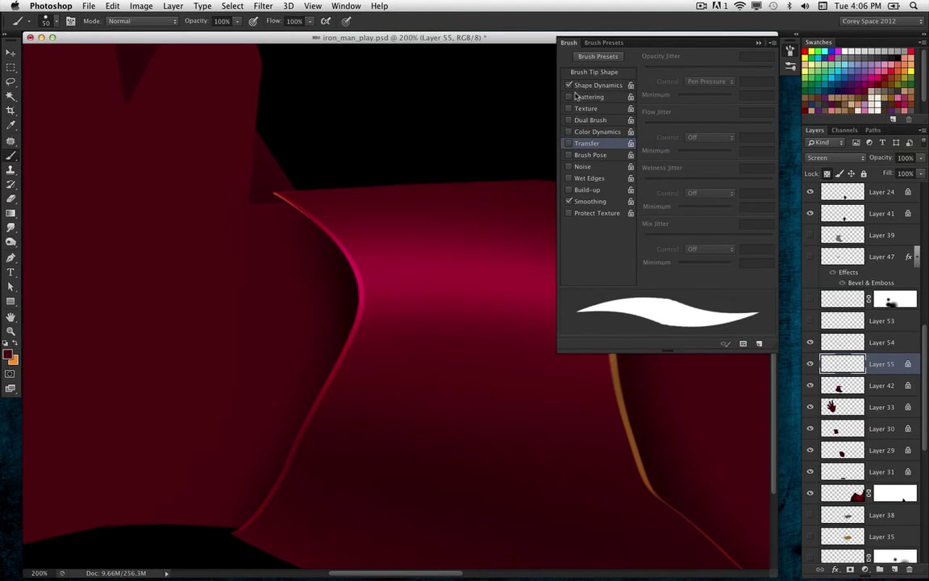
key(bracketleft)
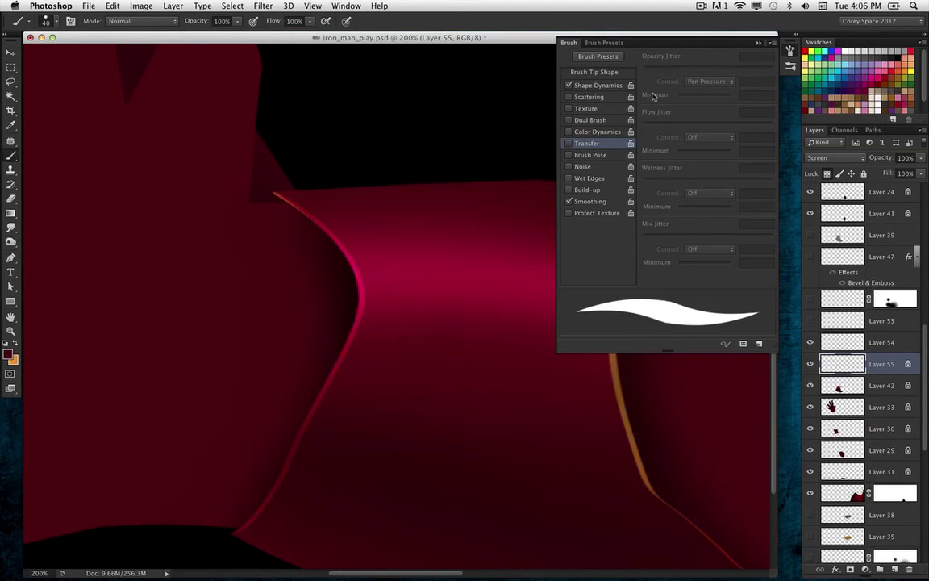
click(604, 86)
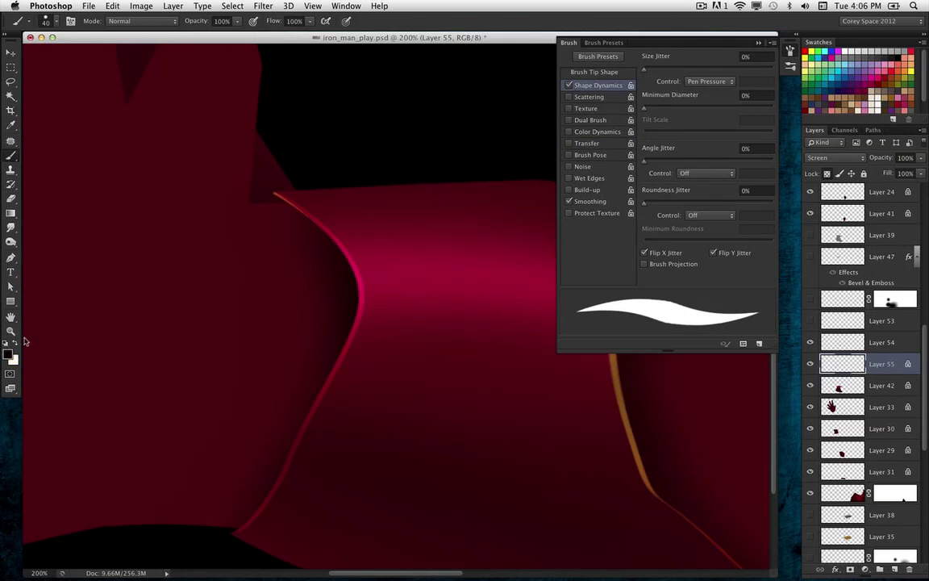
click(574, 42)
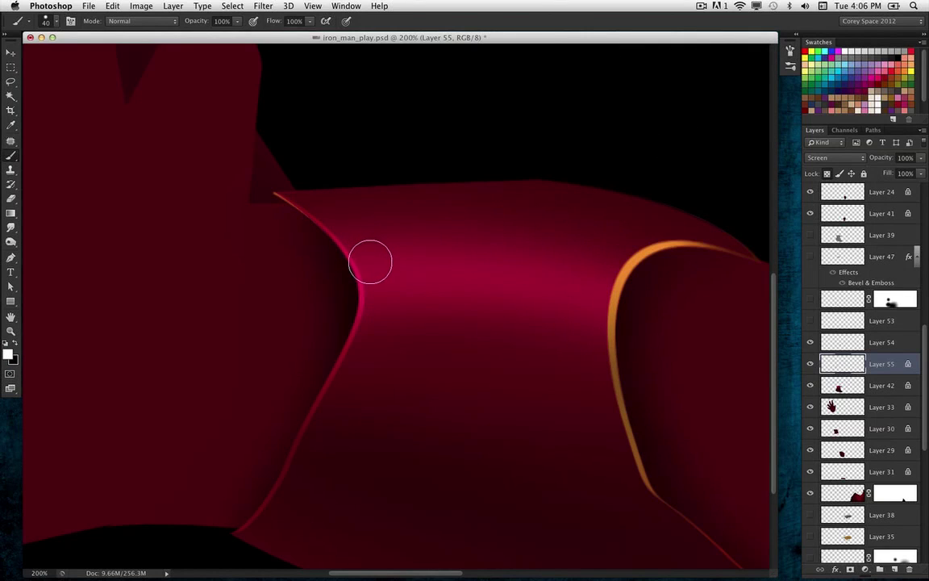
Paint short, separated white glints across the Layer 55 rim along the wrist edge
drag(369, 261, 317, 298)
drag(379, 303, 328, 326)
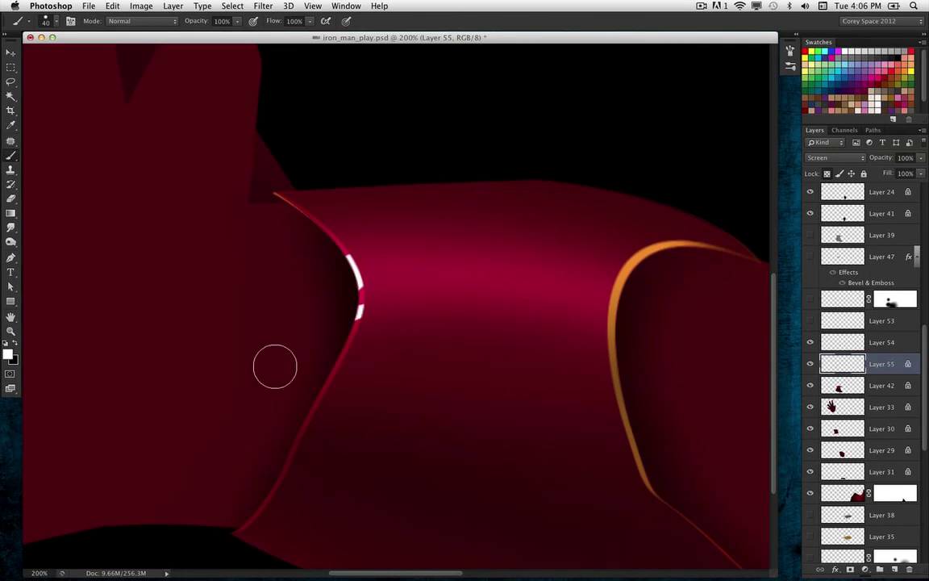
key(super+minus)
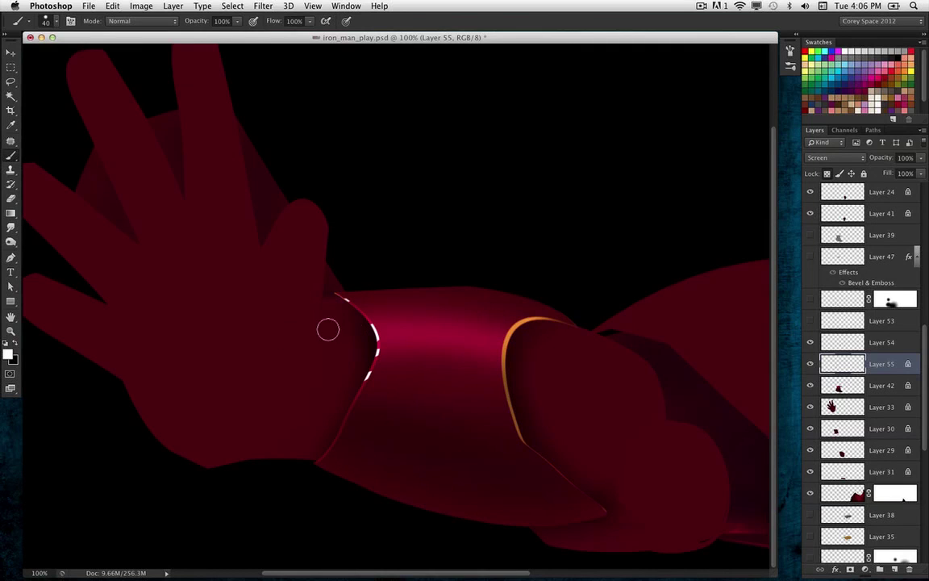
key(super+minus)
key(super+plus)
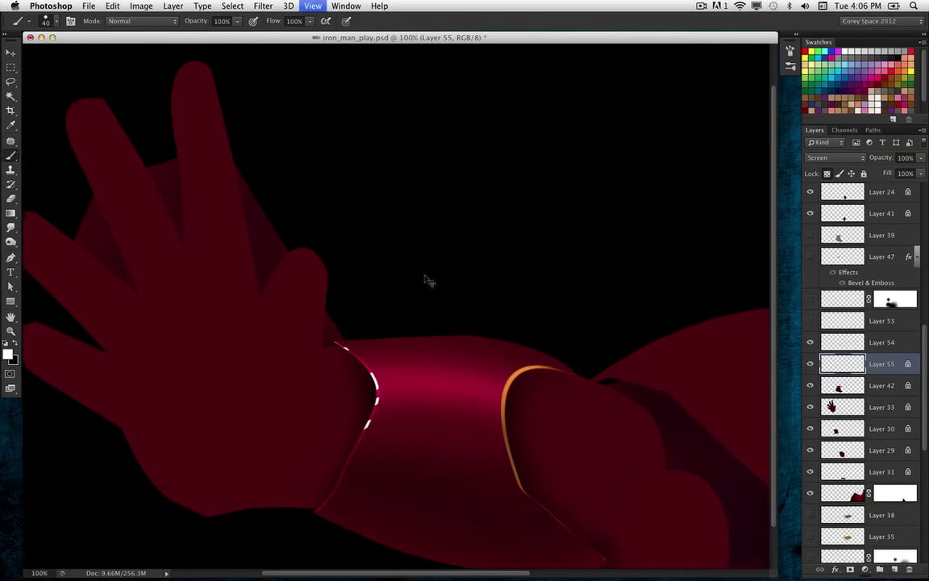
drag(579, 353, 510, 256)
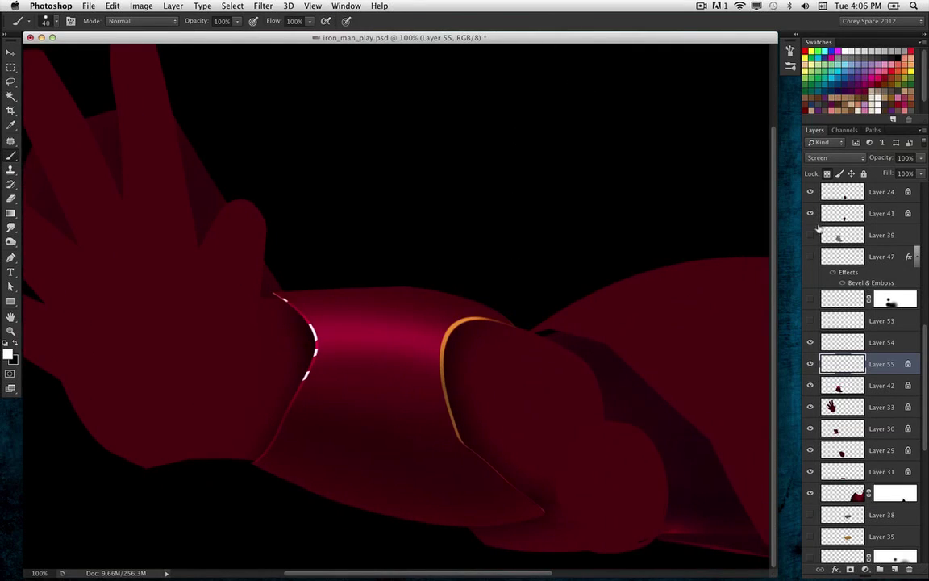
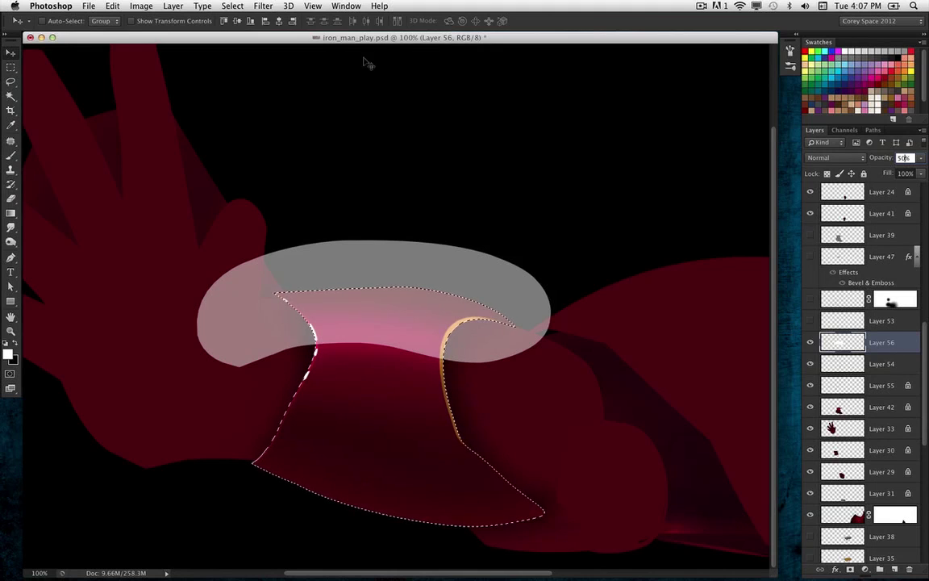
Try contracting the forearm selection by 5 pixels, and undo the contraction
click(265, 5)
mouse_move(232, 5)
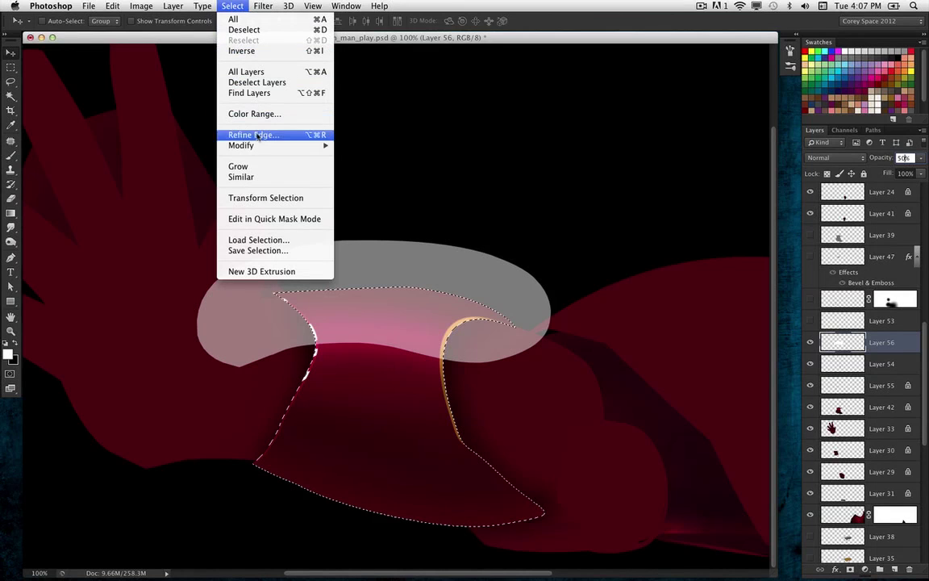
mouse_move(258, 146)
click(365, 177)
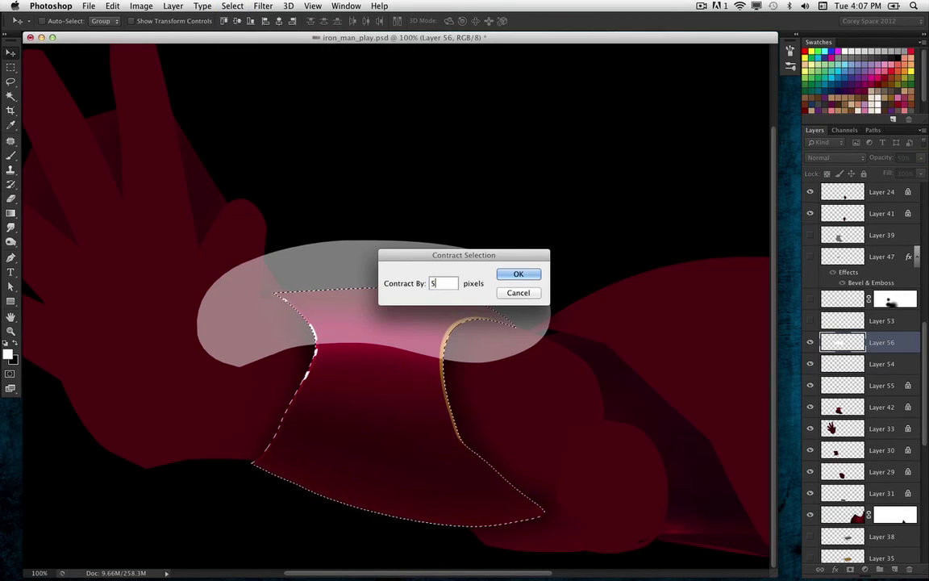
key(Return)
key(super+z)
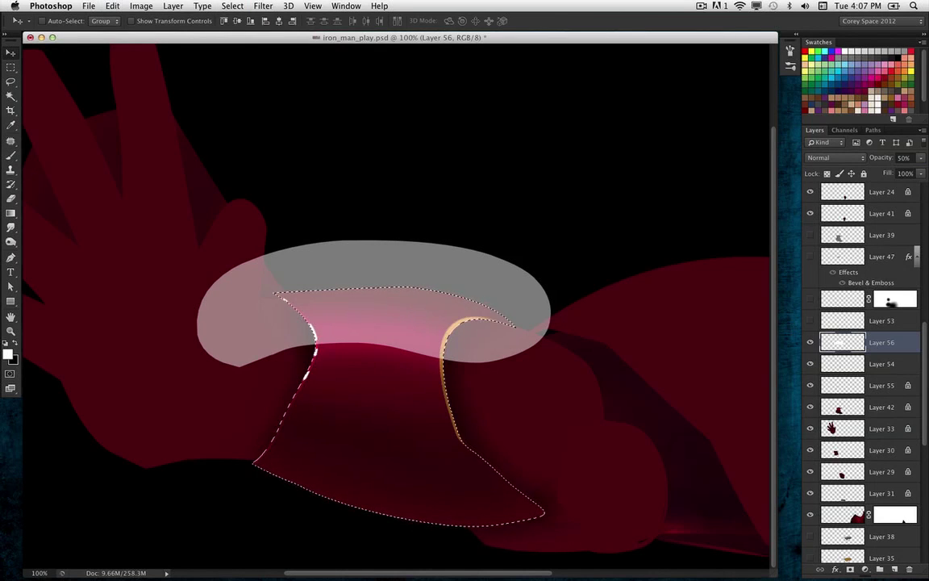
Contract the forearm selection by 7 pixels
click(232, 6)
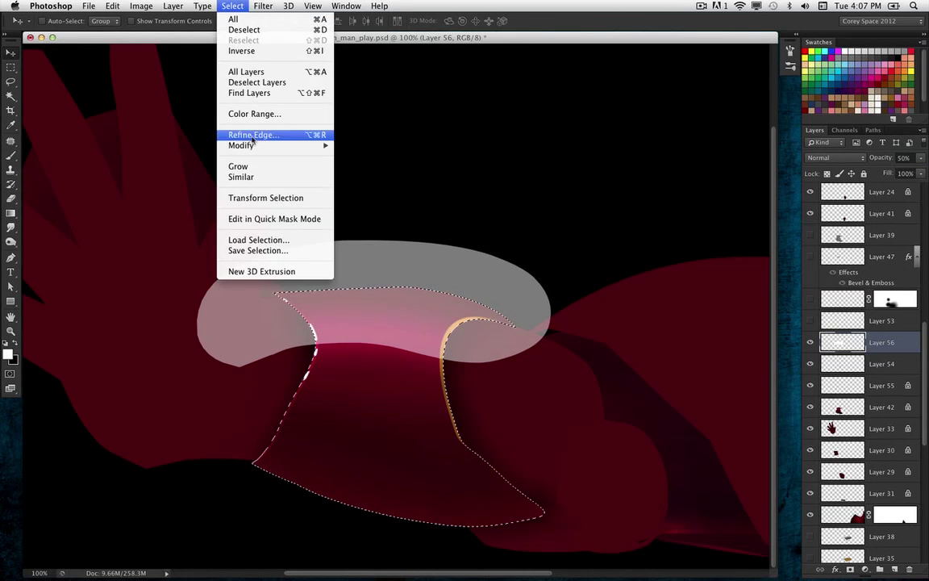
mouse_move(332, 146)
click(375, 175)
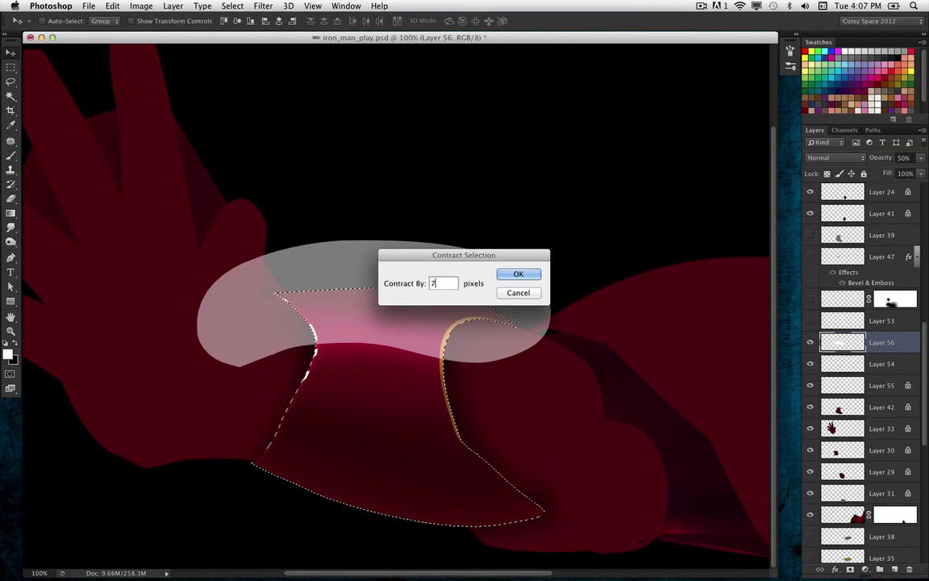
text(7)
key(Return)
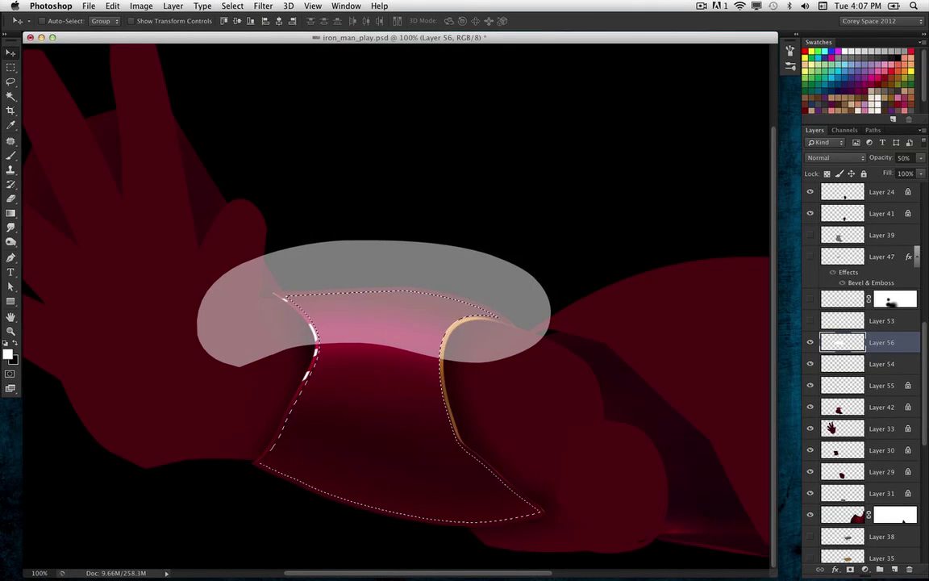
Nudge the contracted selection outline straight up toward the forearm's top edge, leaving the white highlight shape on Layer 56 in place
key(super+h)
key(super+minus)
key(super+plus)
key(super+plus)
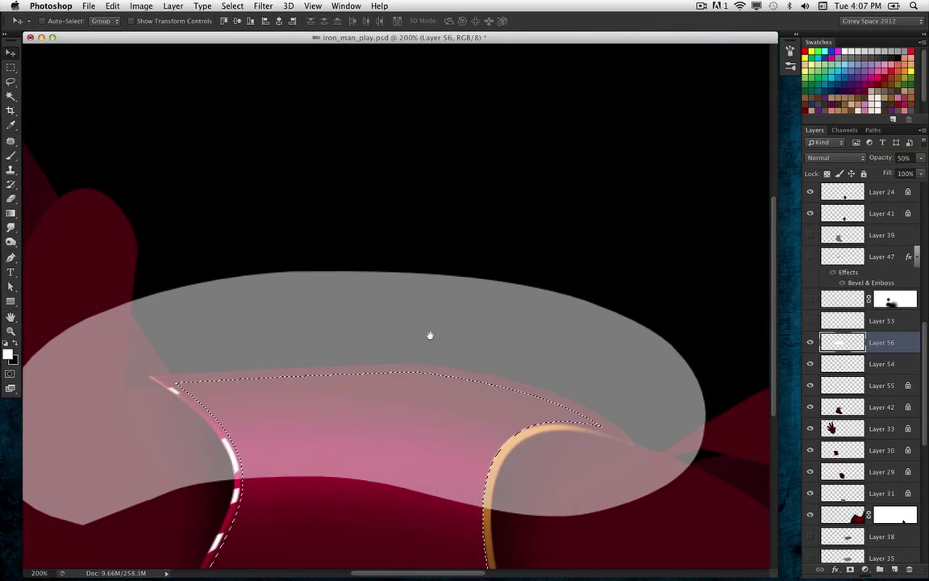
drag(429, 334, 435, 142)
click(10, 67)
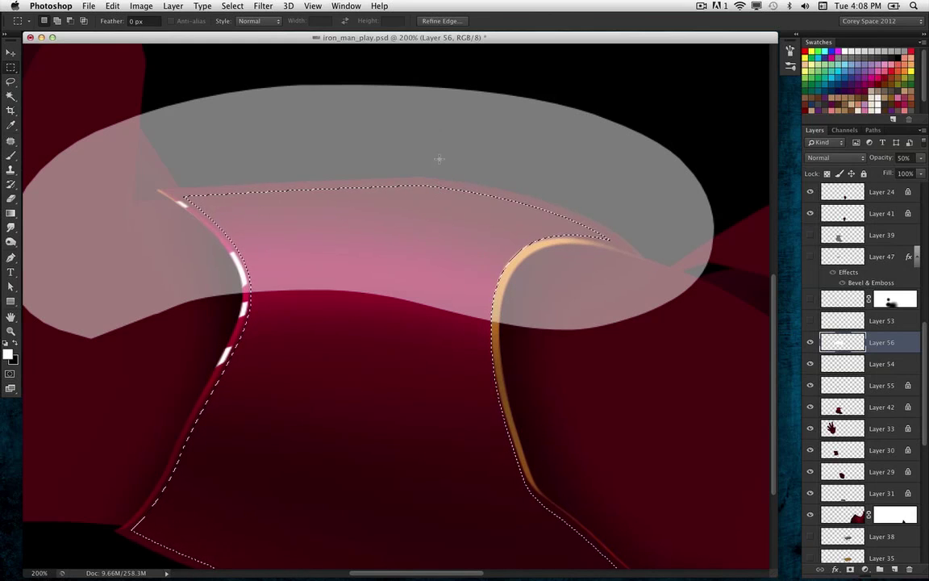
key(Up)
key(Up)
key(Up)
key(Up)
key(Up)
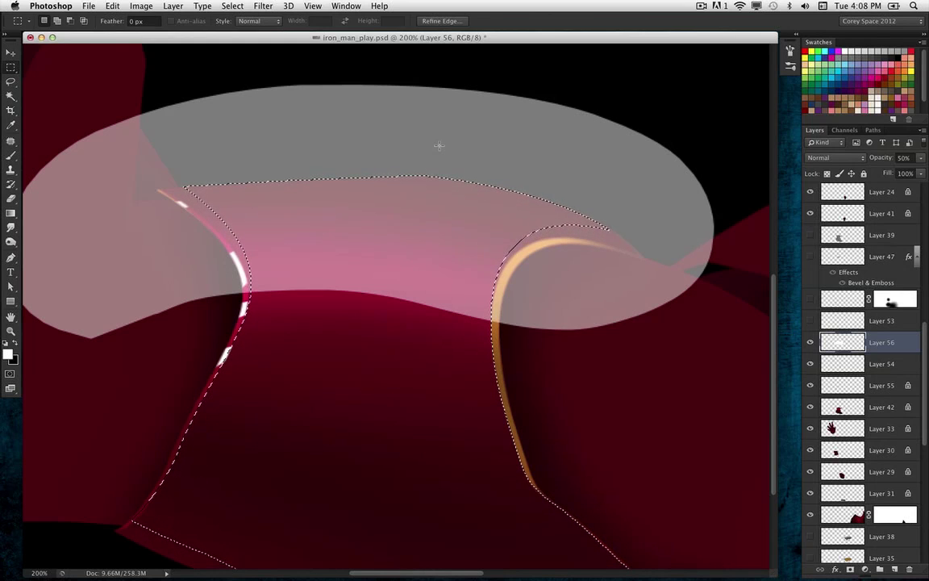
Invert the forearm selection, delete the Layer 56 highlight outside the forearm outline, and deselect
click(233, 6)
click(242, 51)
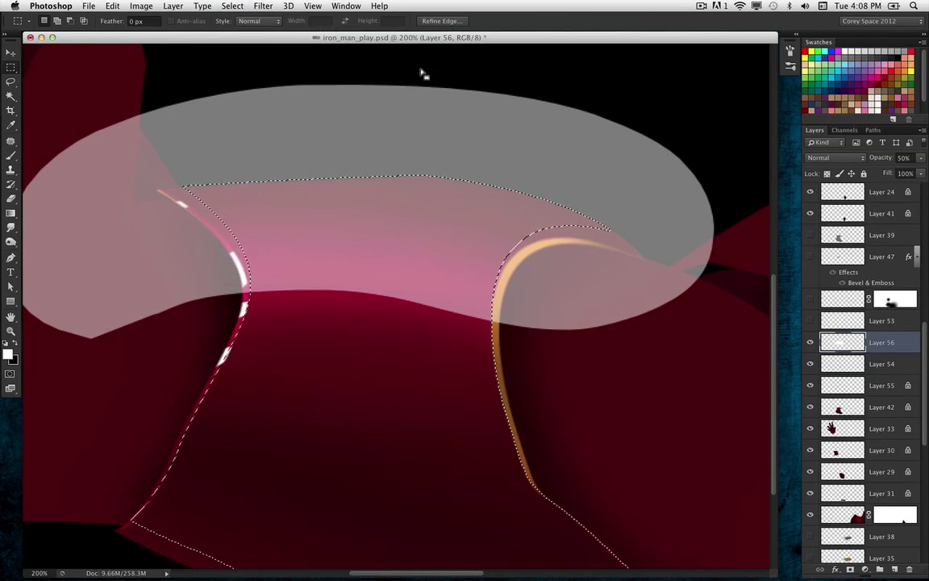
key(Delete)
key(ctrl+d)
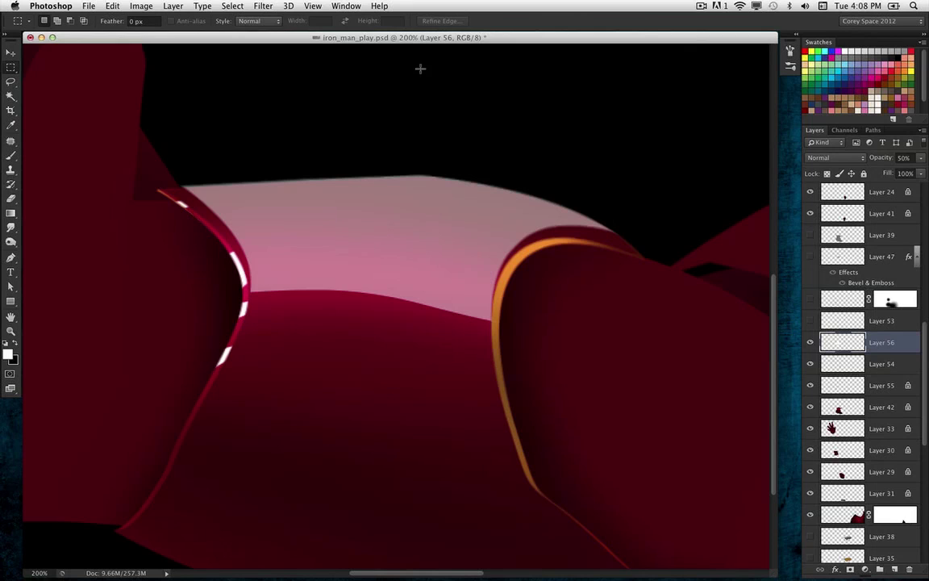
Warp the Layer 56 highlight slightly, pulling its left and right edges inward from the forearm's glinting and orange rims
click(10, 53)
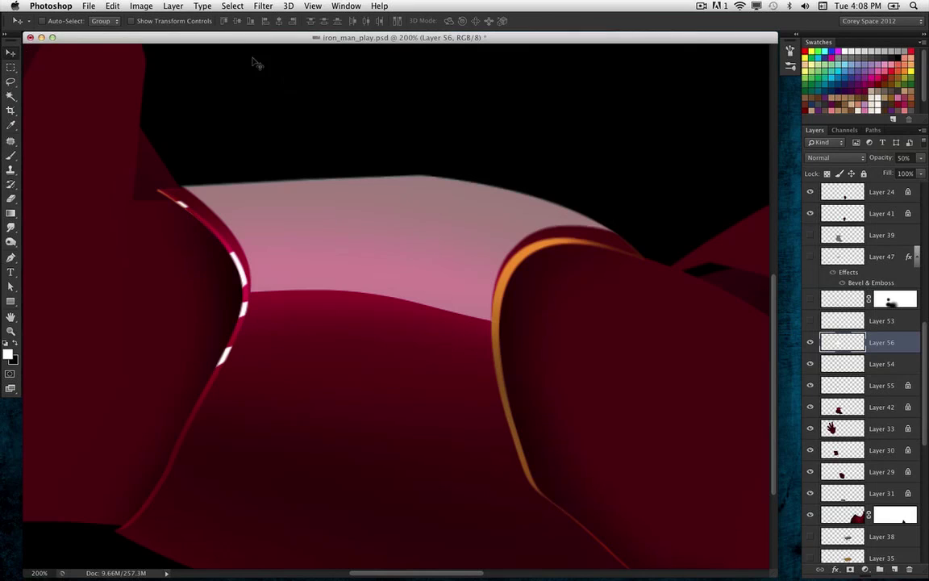
key(ctrl+t)
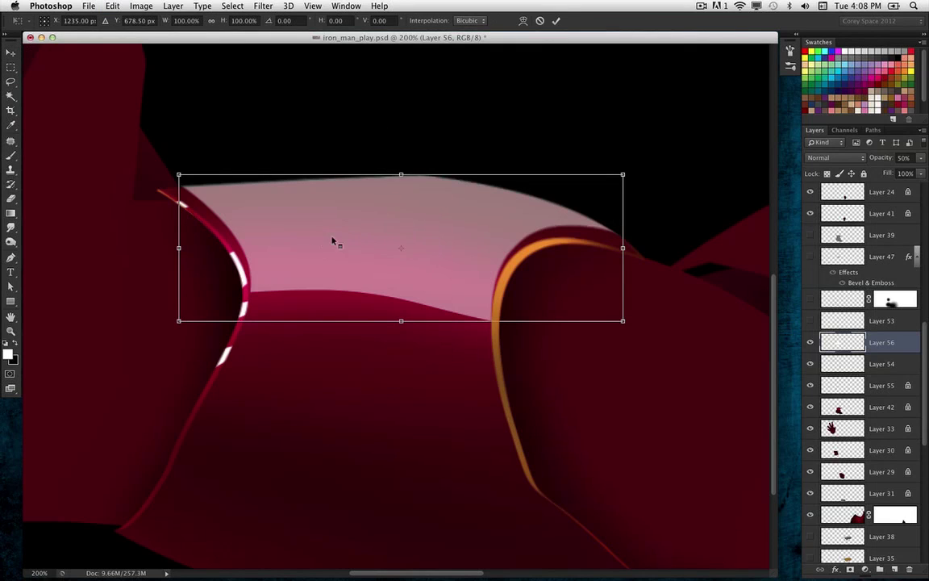
right_click(331, 244)
click(394, 311)
drag(543, 317, 537, 314)
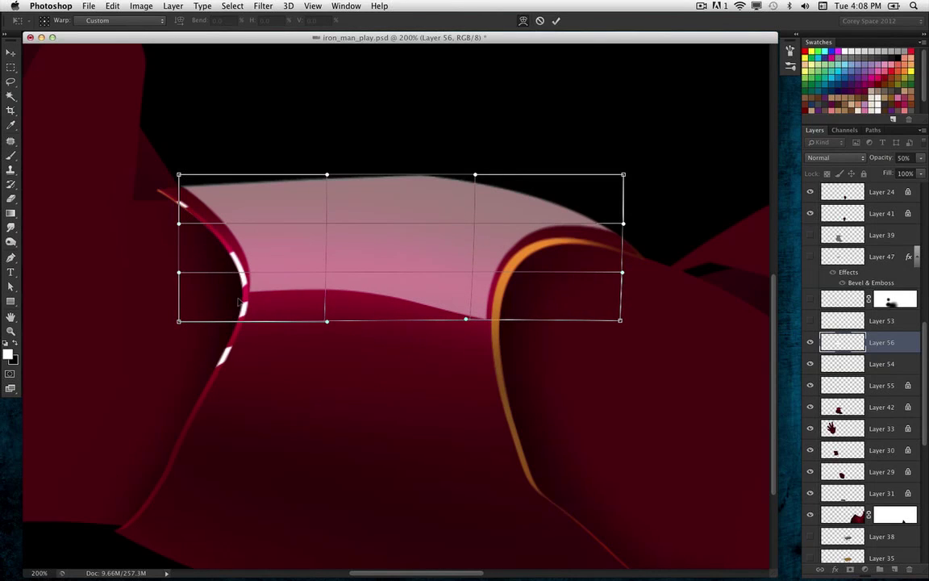
drag(238, 301, 246, 303)
drag(185, 180, 185, 181)
key(Return)
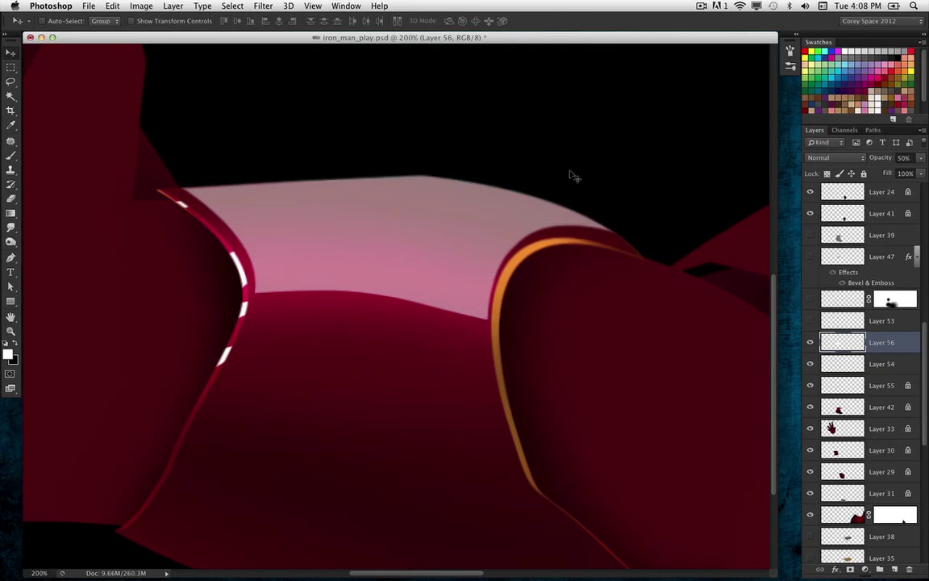
Smudge the lower edge of the Layer 56 highlight into the red forearm, using a size 40 brush with Finger Painting off
key(super+minus)
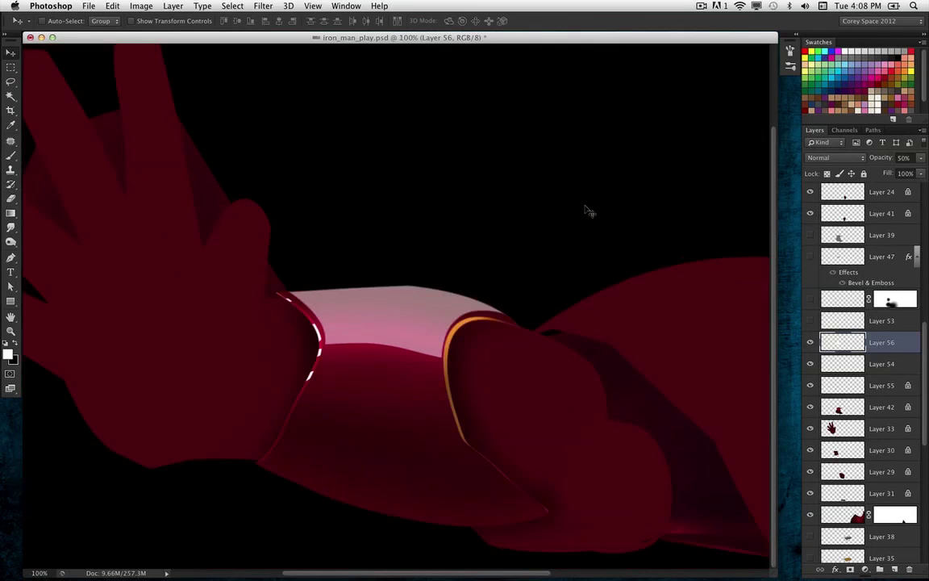
scroll(484, 329, right, 2)
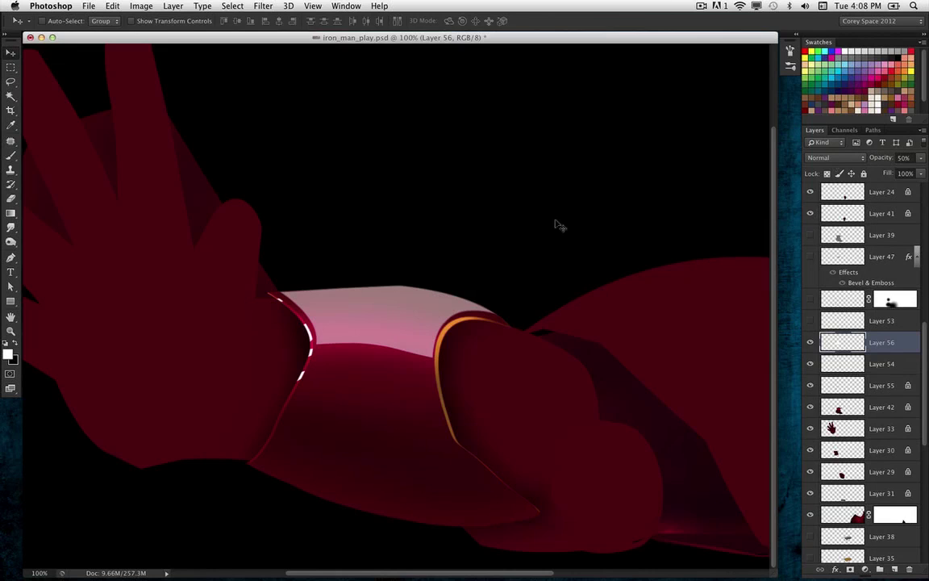
drag(11, 230, 44, 223)
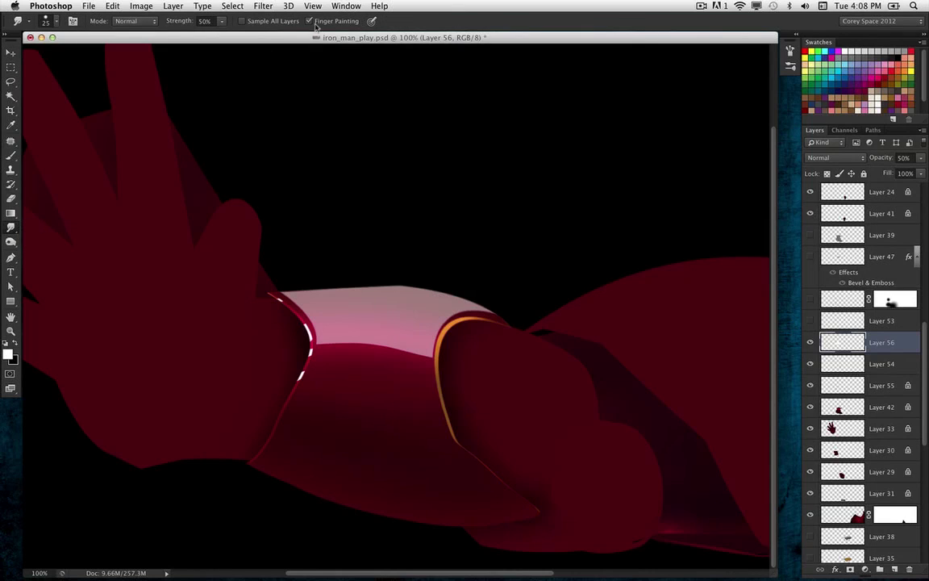
key(])
key(])
key(])
mouse_move(298, 335)
mouse_down()
mouse_move(344, 362)
mouse_move(356, 381)
mouse_move(361, 357)
mouse_move(383, 360)
mouse_move(410, 344)
mouse_move(431, 394)
mouse_move(411, 347)
mouse_move(346, 334)
mouse_move(392, 366)
mouse_move(331, 338)
mouse_move(388, 351)
mouse_move(428, 382)
mouse_move(341, 359)
mouse_move(427, 372)
mouse_move(395, 356)
mouse_move(338, 350)
mouse_move(427, 356)
mouse_move(437, 363)
mouse_move(334, 332)
mouse_move(424, 352)
mouse_move(344, 349)
mouse_move(356, 353)
mouse_move(379, 405)
mouse_move(398, 414)
mouse_move(392, 393)
mouse_move(352, 363)
mouse_move(350, 388)
mouse_move(371, 383)
mouse_move(339, 359)
mouse_move(405, 374)
mouse_up()
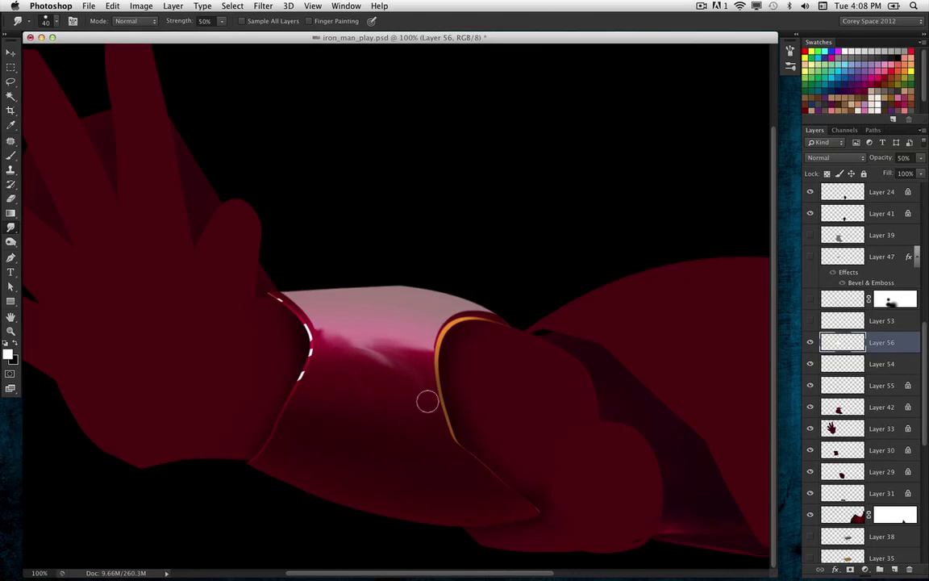
Make Layer 42 active and set the Smudge tool to Finger Painting with white as the foreground color
click(848, 413)
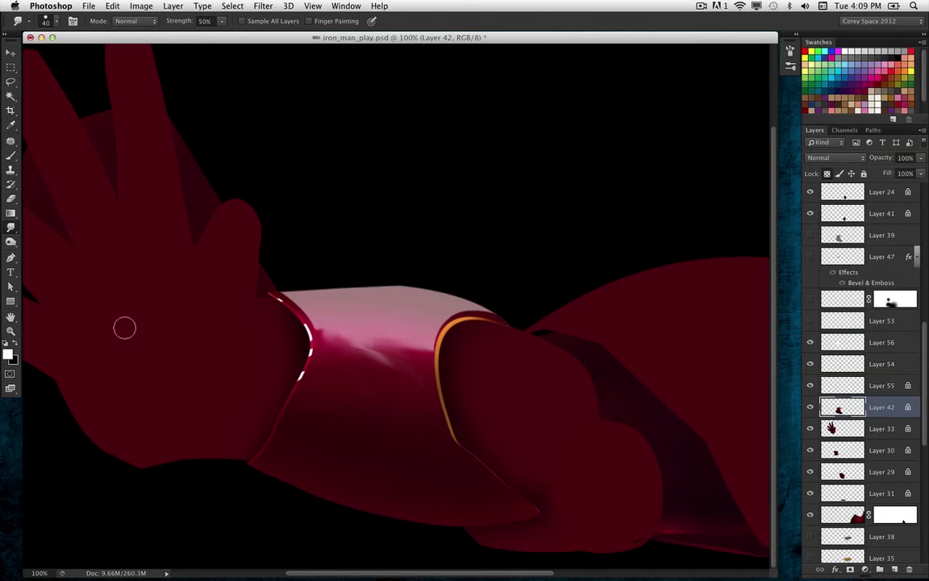
drag(11, 242, 58, 250)
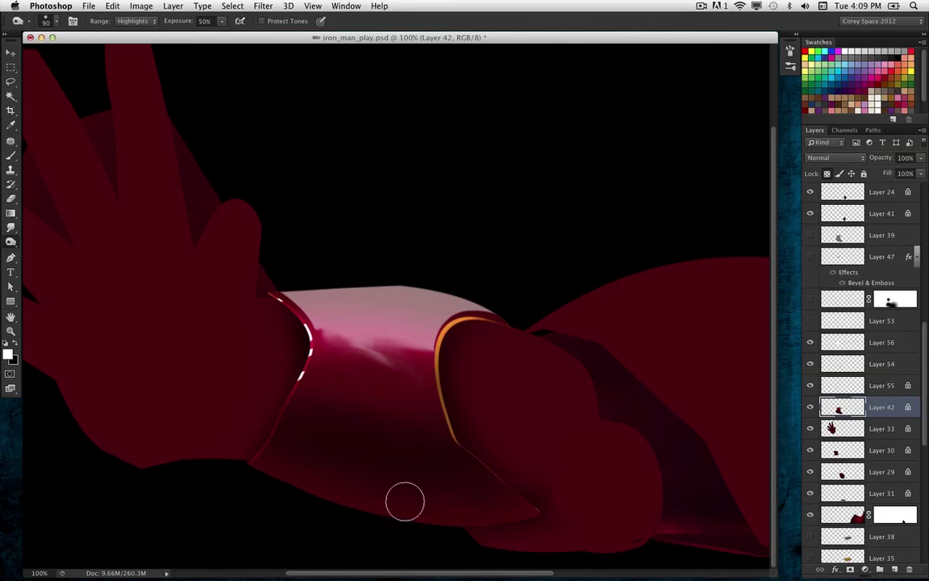
drag(10, 226, 63, 245)
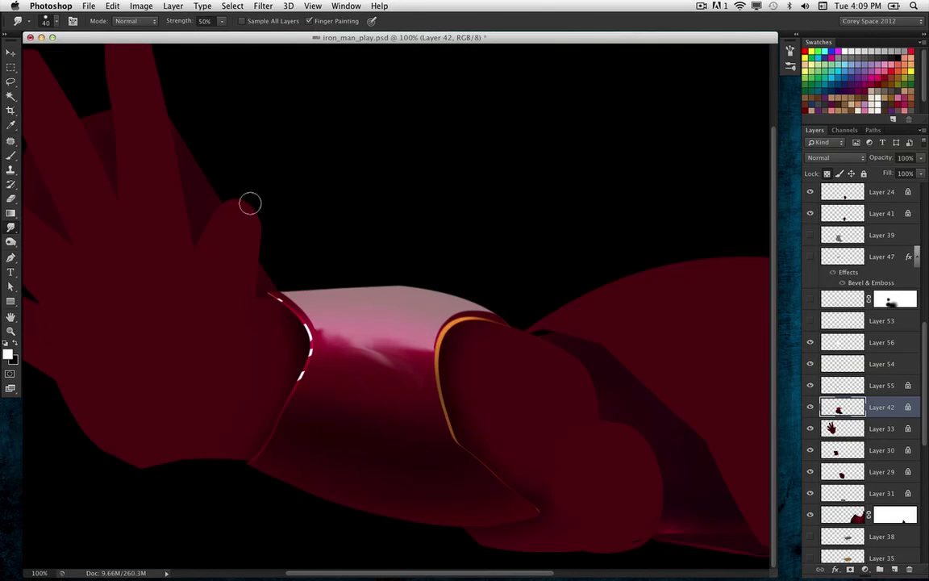
Try finger-painting a long white streak along the forearm's lower edge with a size 30 Smudge brush, and undo it
key(bracketleft)
mouse_move(453, 501)
mouse_down()
mouse_move(395, 494)
mouse_move(458, 500)
mouse_move(412, 498)
mouse_move(447, 505)
mouse_move(420, 505)
mouse_move(463, 499)
mouse_move(385, 500)
mouse_move(478, 495)
mouse_move(396, 498)
mouse_move(452, 506)
mouse_move(346, 481)
mouse_move(484, 504)
mouse_move(437, 504)
mouse_move(351, 479)
mouse_move(488, 494)
mouse_move(420, 502)
mouse_move(351, 475)
mouse_move(437, 501)
mouse_move(471, 500)
mouse_move(322, 471)
mouse_move(430, 502)
mouse_move(485, 493)
mouse_move(449, 510)
mouse_move(332, 475)
mouse_move(478, 497)
mouse_move(343, 476)
mouse_move(478, 492)
mouse_move(435, 497)
mouse_move(356, 484)
mouse_up()
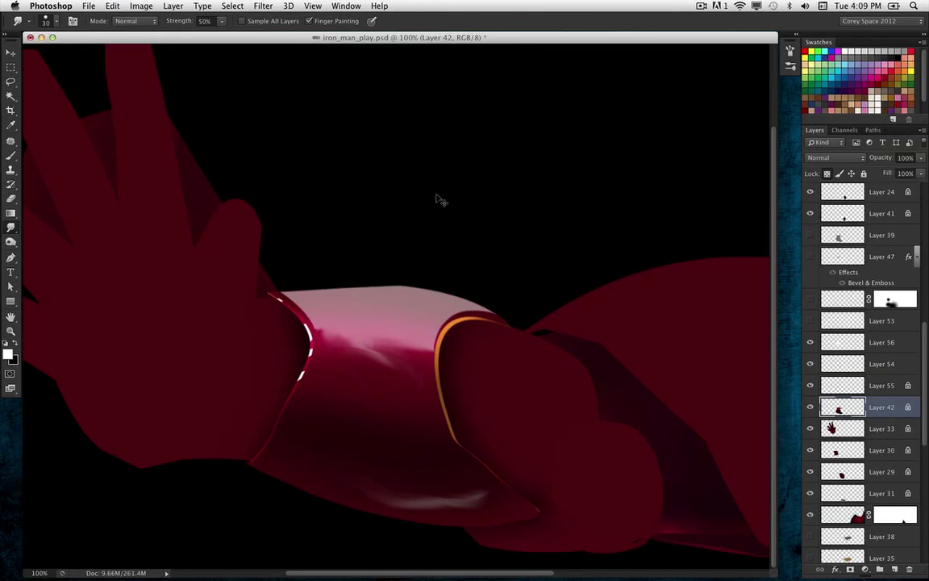
key(super+z)
click(106, 5)
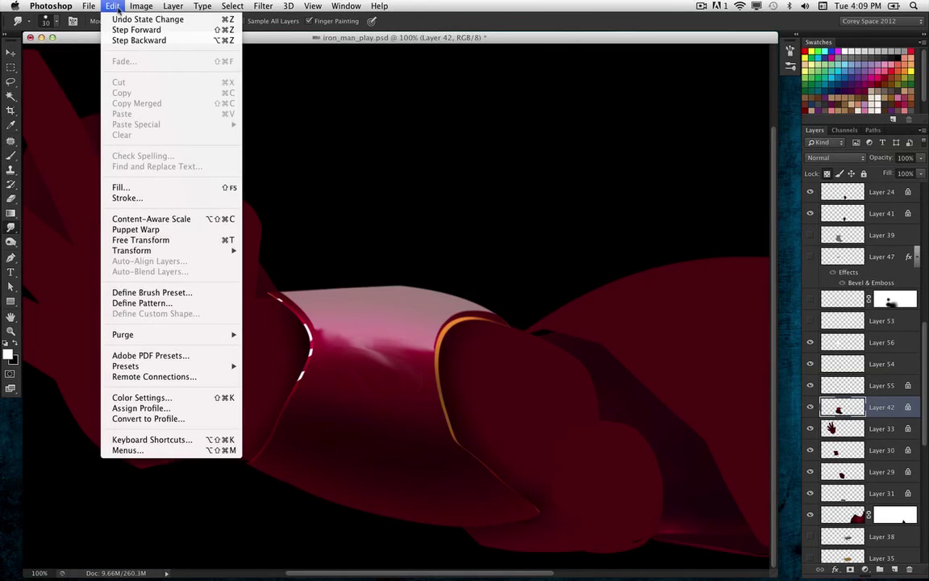
click(142, 28)
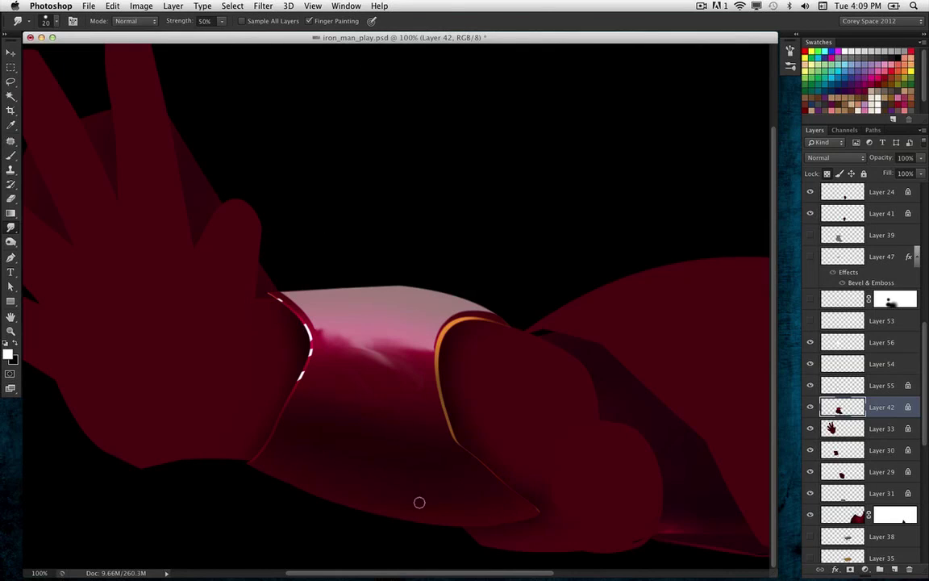
Finger-paint a short, thin white streak near the forearm's lower edge on Layer 42 with a size 20 Smudge brush
mouse_move(419, 506)
mouse_down()
mouse_move(448, 506)
mouse_move(390, 498)
mouse_move(456, 502)
mouse_move(362, 482)
mouse_move(468, 501)
mouse_move(431, 504)
mouse_move(373, 488)
mouse_move(459, 509)
mouse_up()
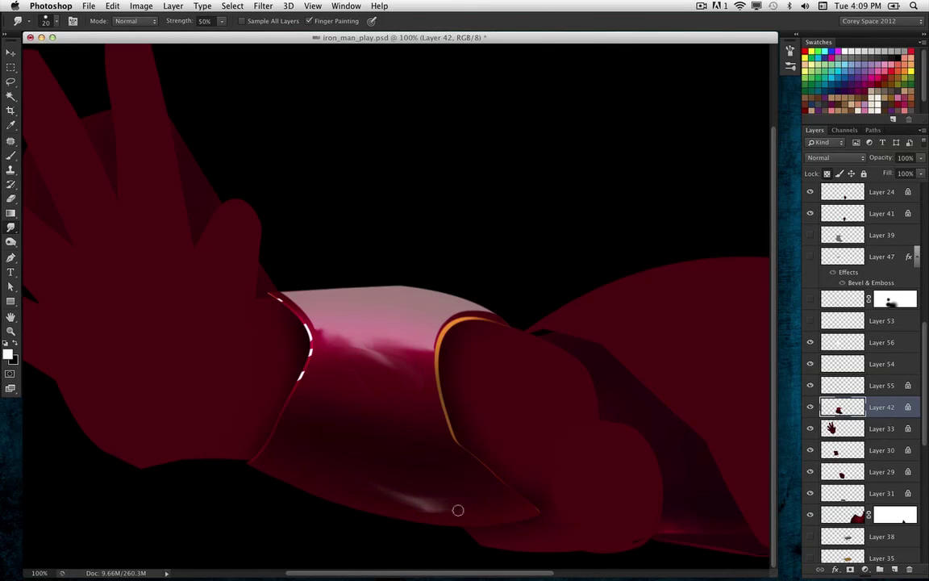
key(super+minus)
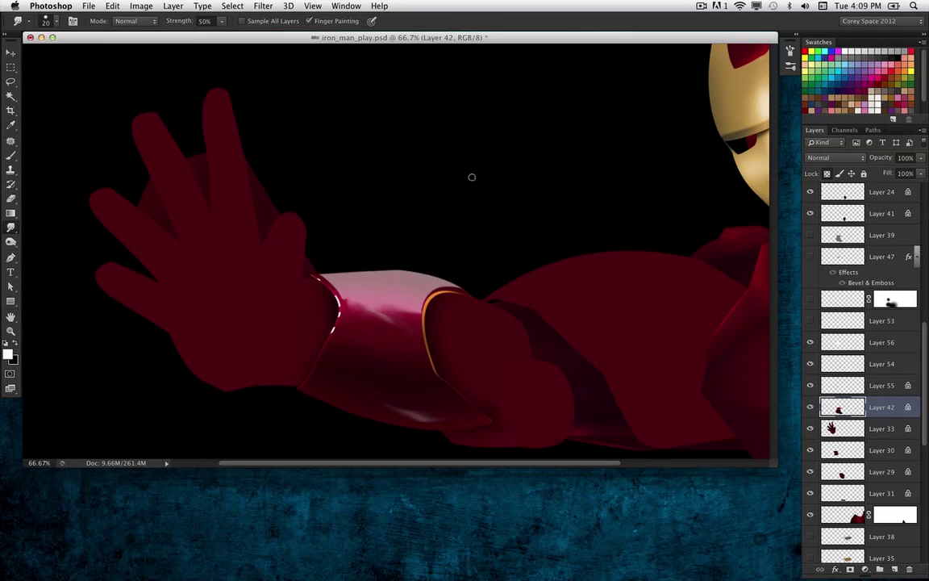